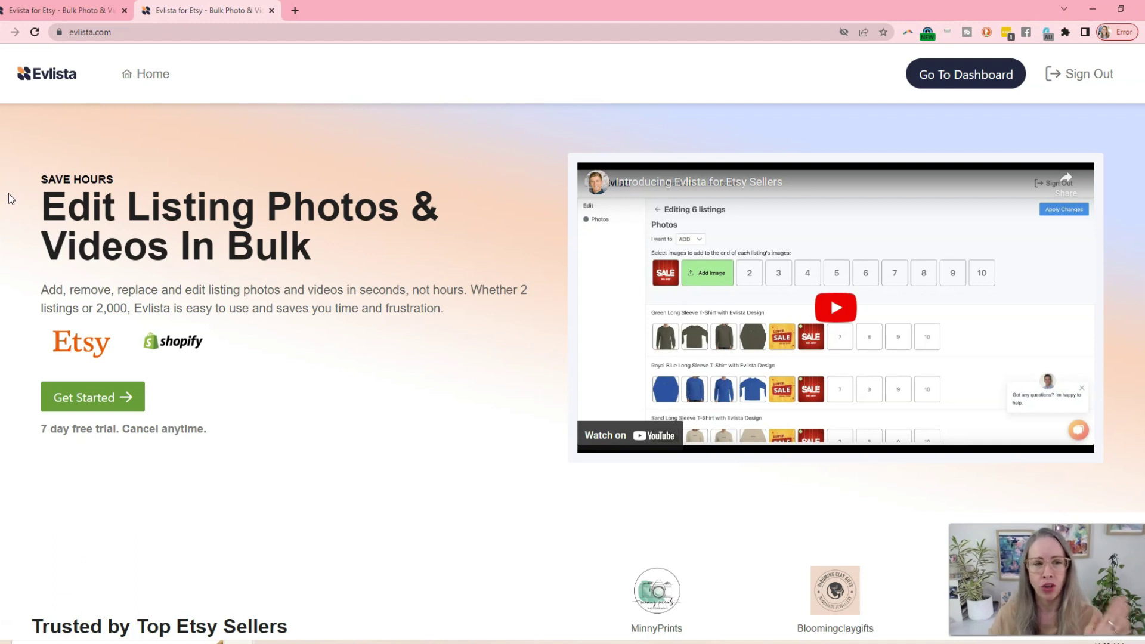
# Step: Go to the Evlista dashboard showing the connected Etsy shop's 1180 listings
pyautogui.scroll(-6, 8, 194)
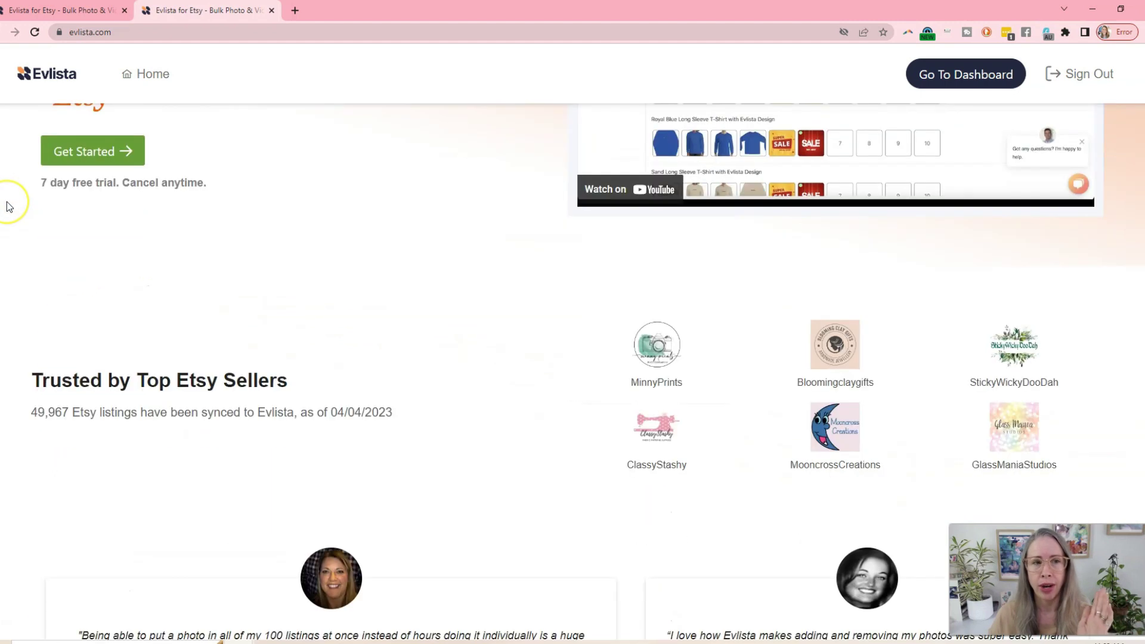
pyautogui.scroll(-6, 8, 206)
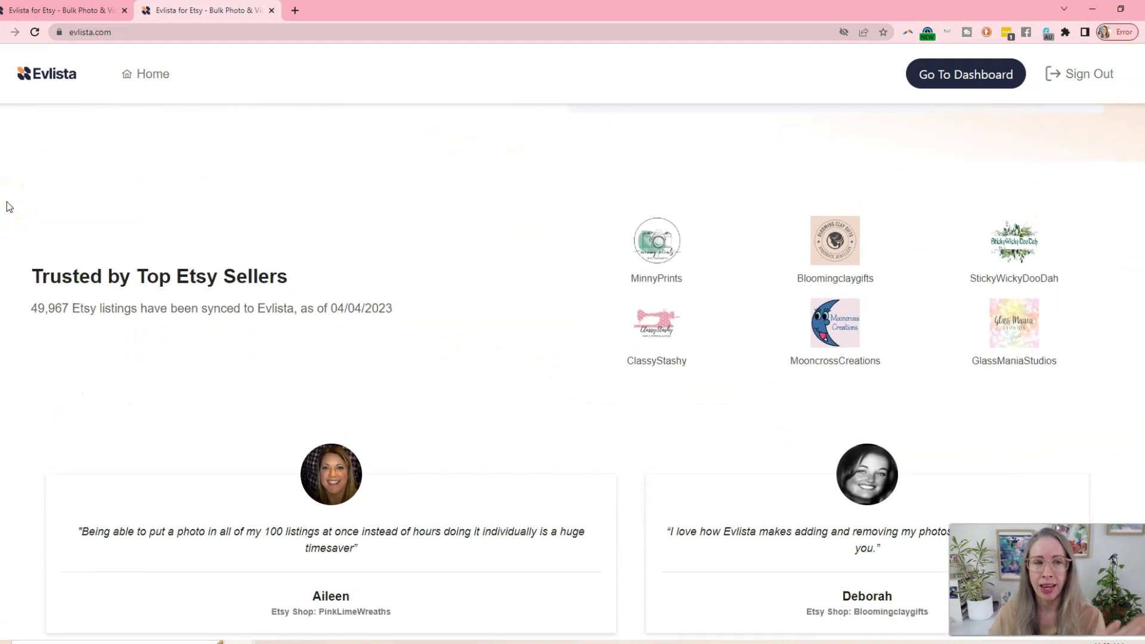
pyautogui.scroll(-3, 6, 201)
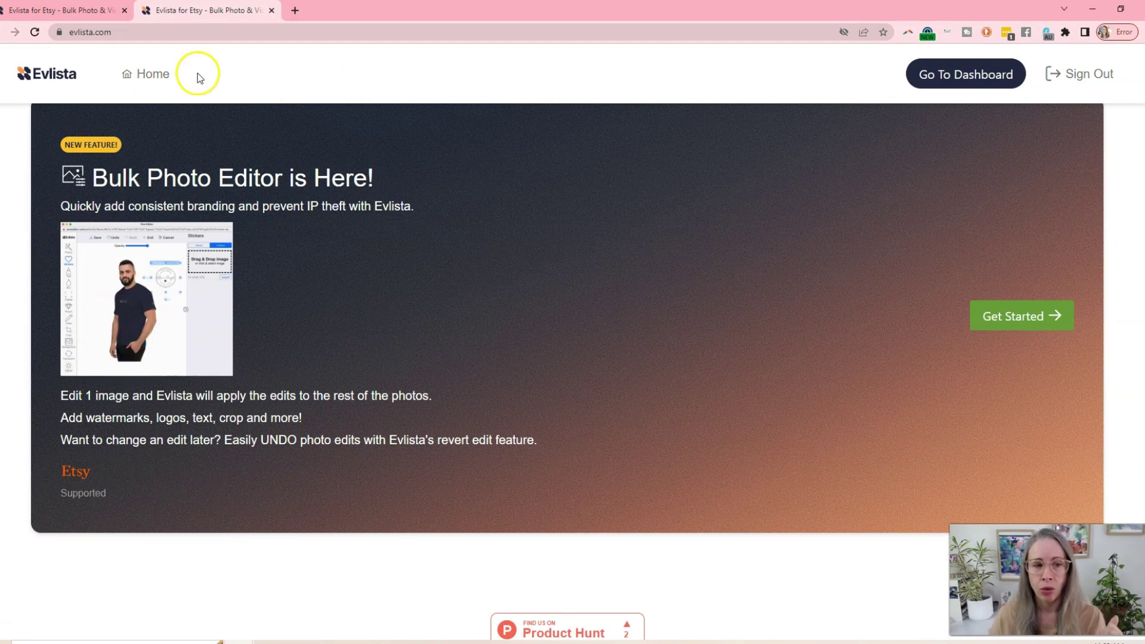
pyautogui.tripleClick(402, 204)
pyautogui.click(391, 178)
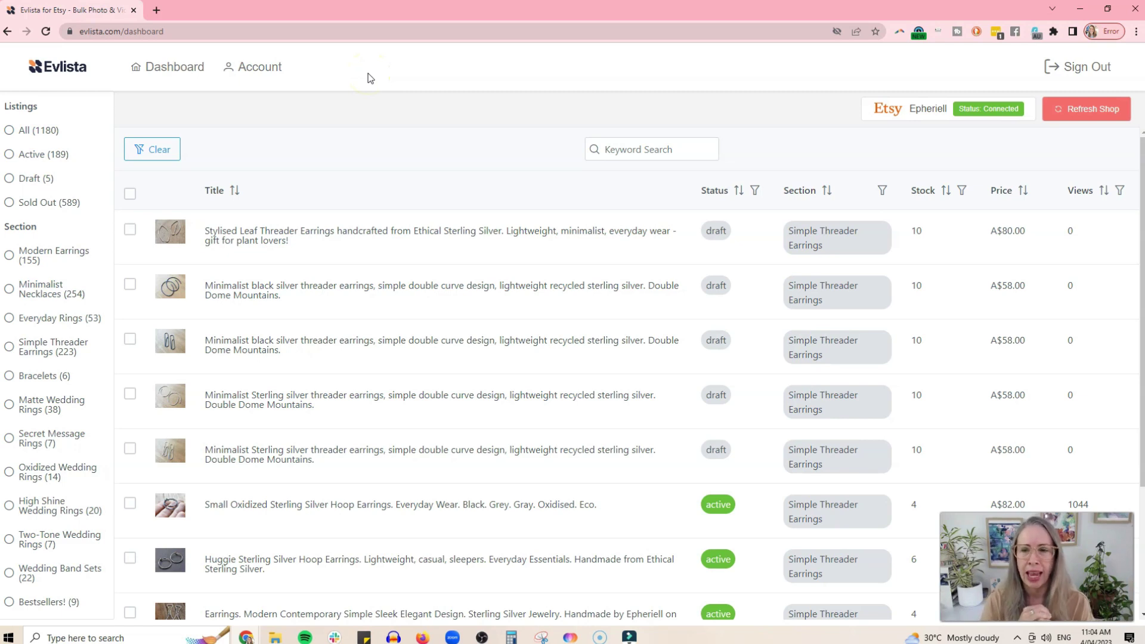
# Step: Check the Etsy shop connection settings, then review the sidebar status and section filters
pyautogui.click(901, 114)
pyautogui.click(622, 110)
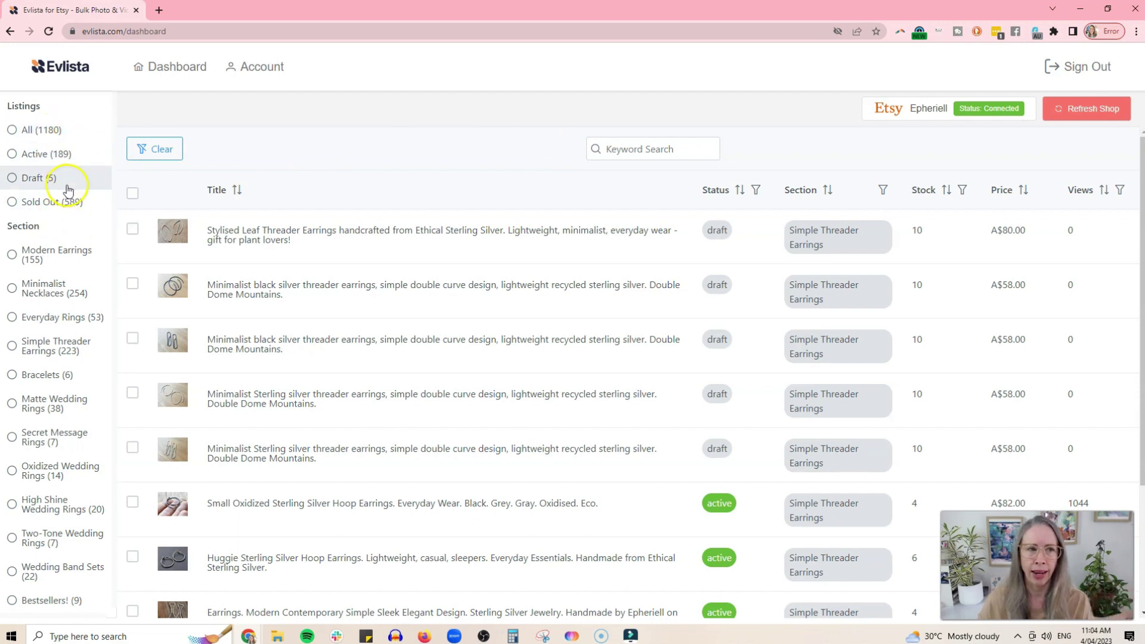
pyautogui.scroll(-1, 66, 334)
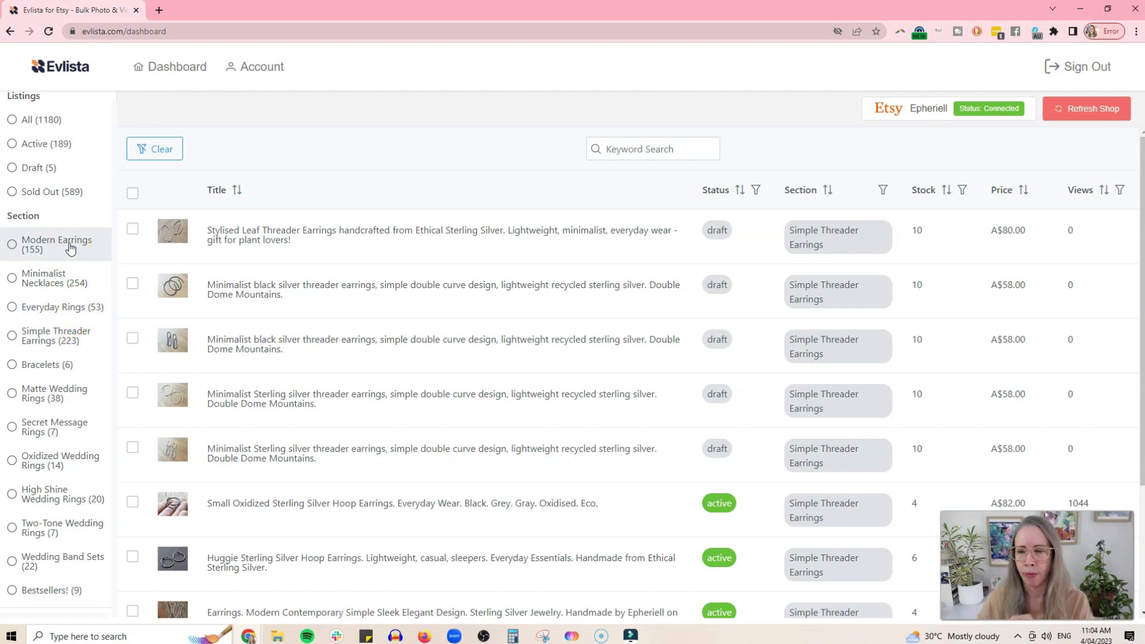
pyautogui.scroll(1, 70, 186)
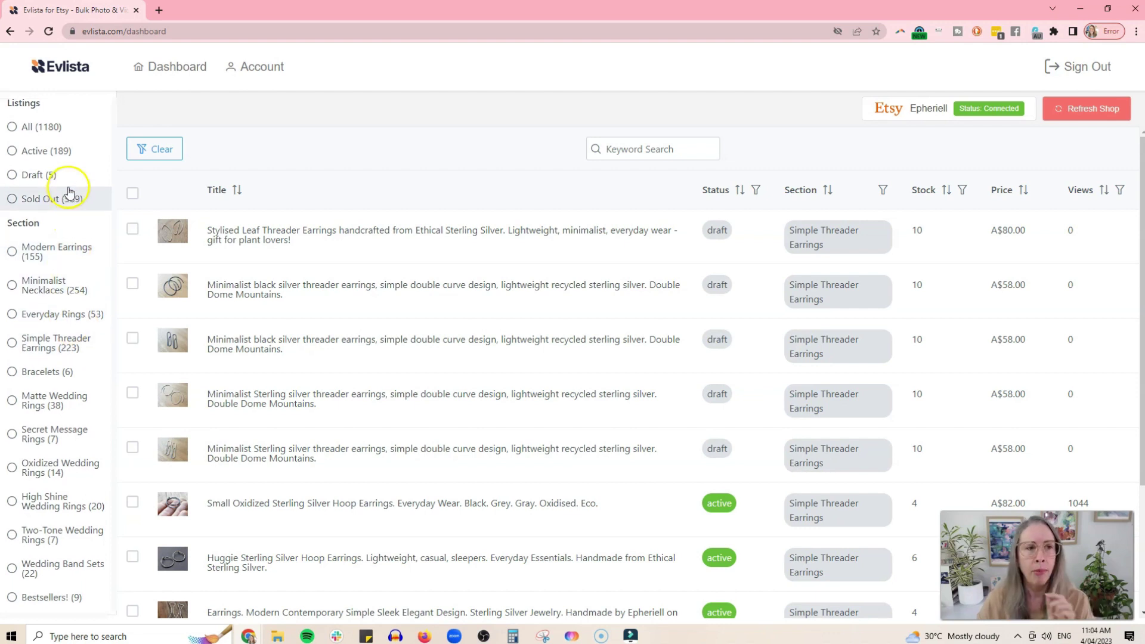
# Step: Apply the Active (189) filter and select all 189 active listings with the header checkbox
pyautogui.click(10, 159)
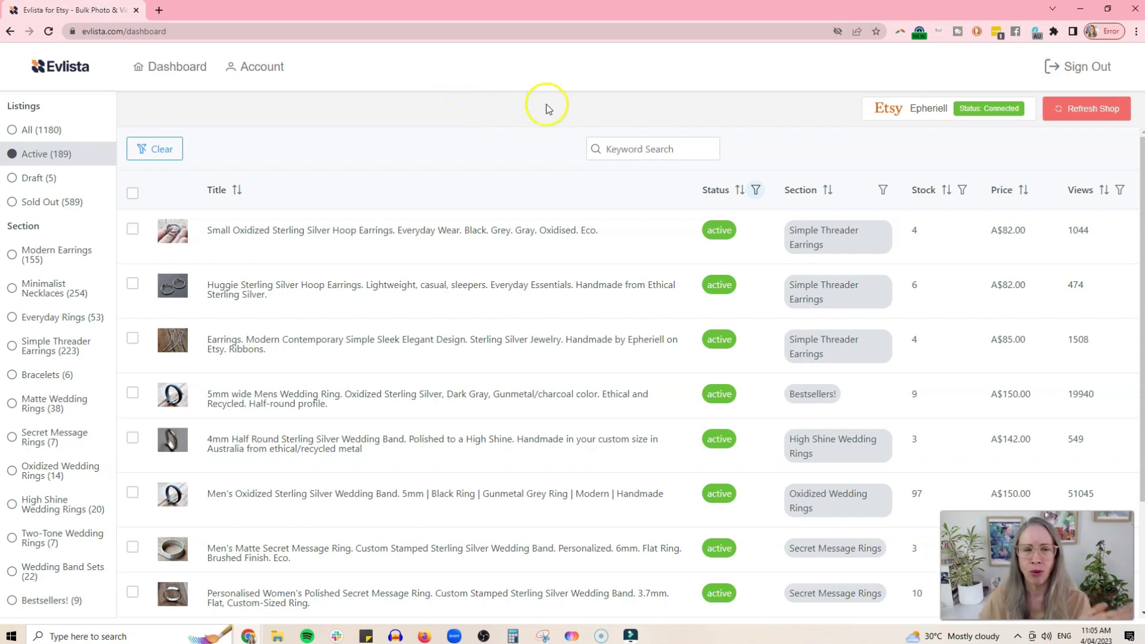
pyautogui.scroll(-3, 548, 245)
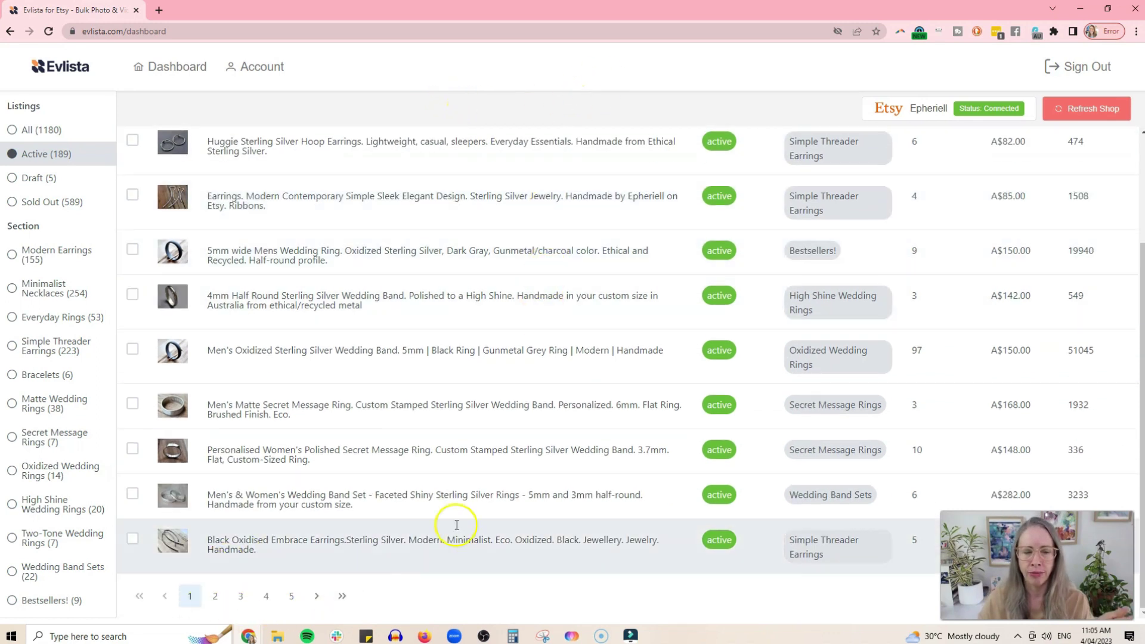
pyautogui.scroll(3, 455, 523)
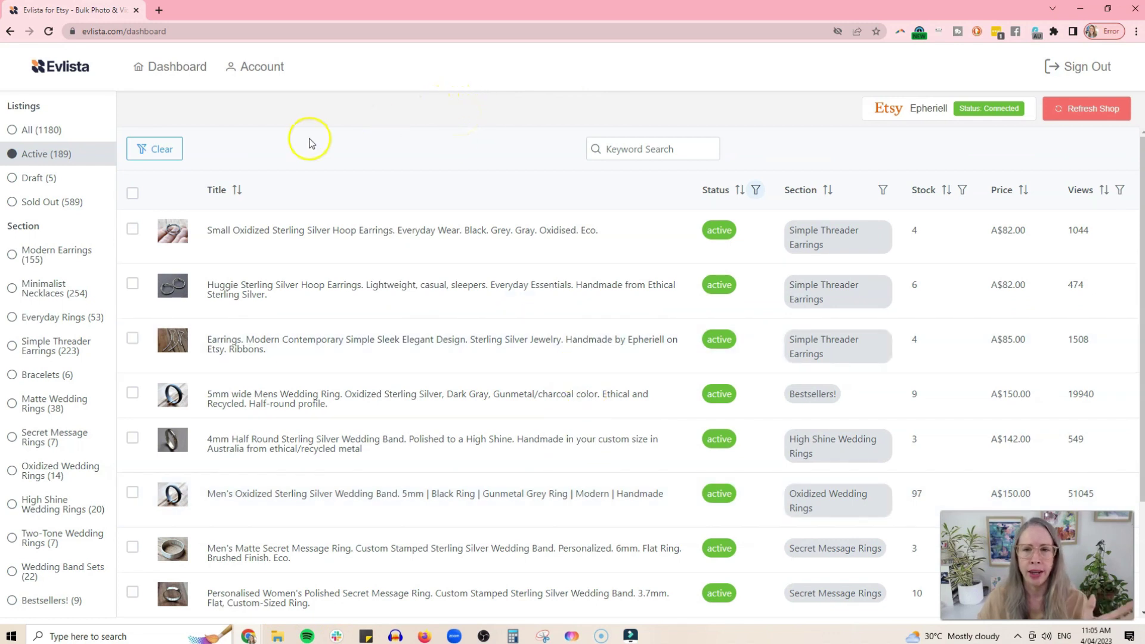
pyautogui.click(132, 194)
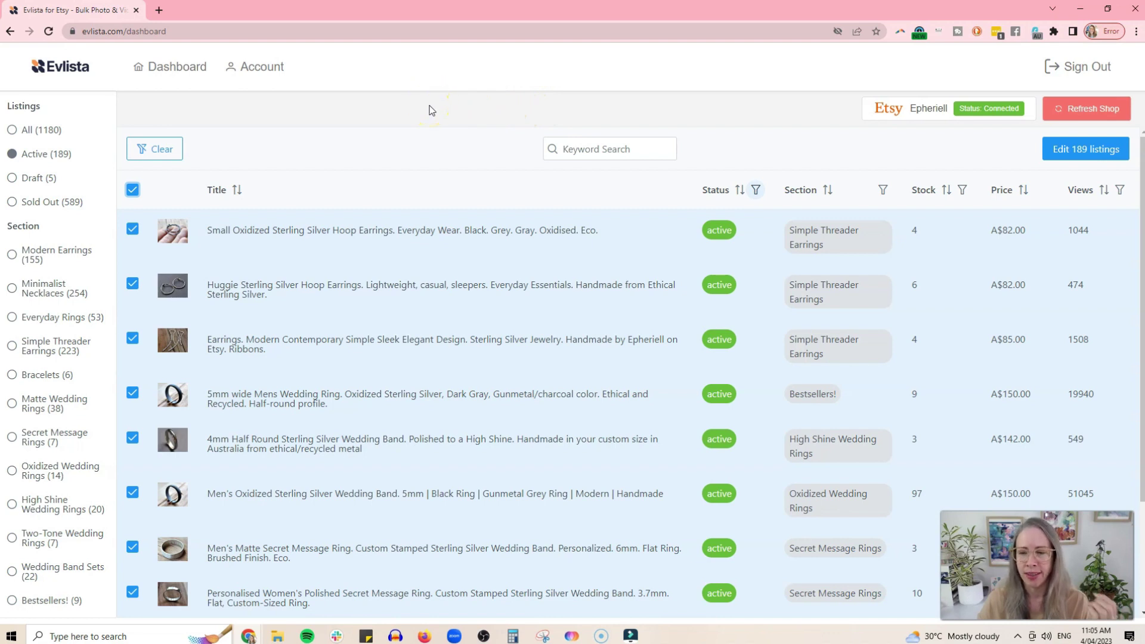
# Step: Start Edit 189 listings in the Photos editor and review the 'I want to' photo actions
pyautogui.click(1075, 154)
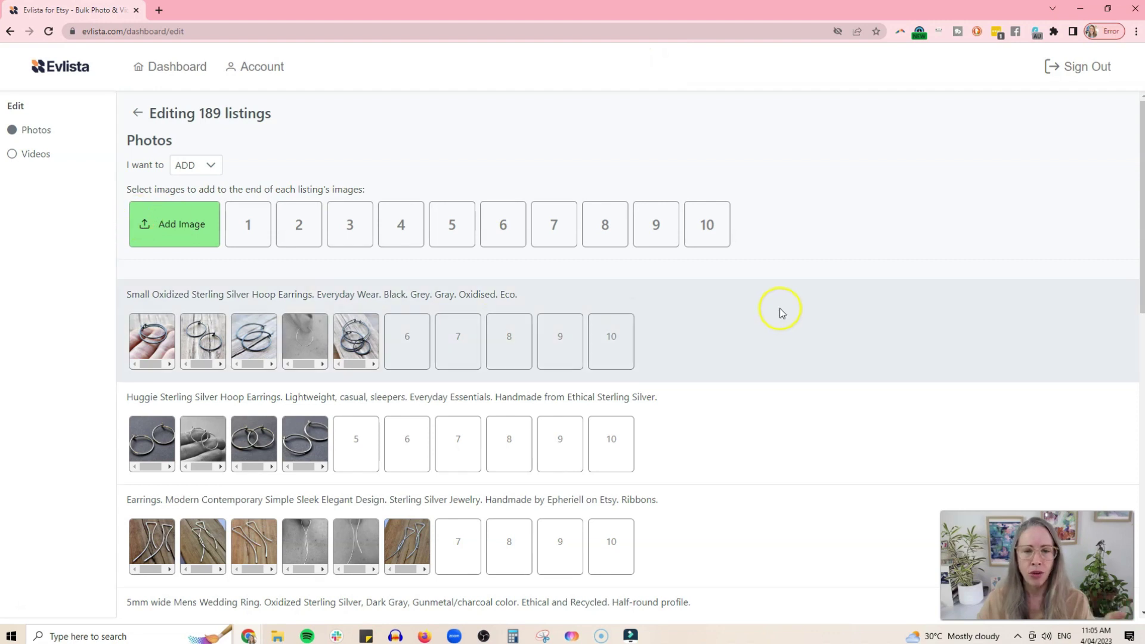
pyautogui.scroll(-12, 763, 330)
pyautogui.scroll(7, 763, 330)
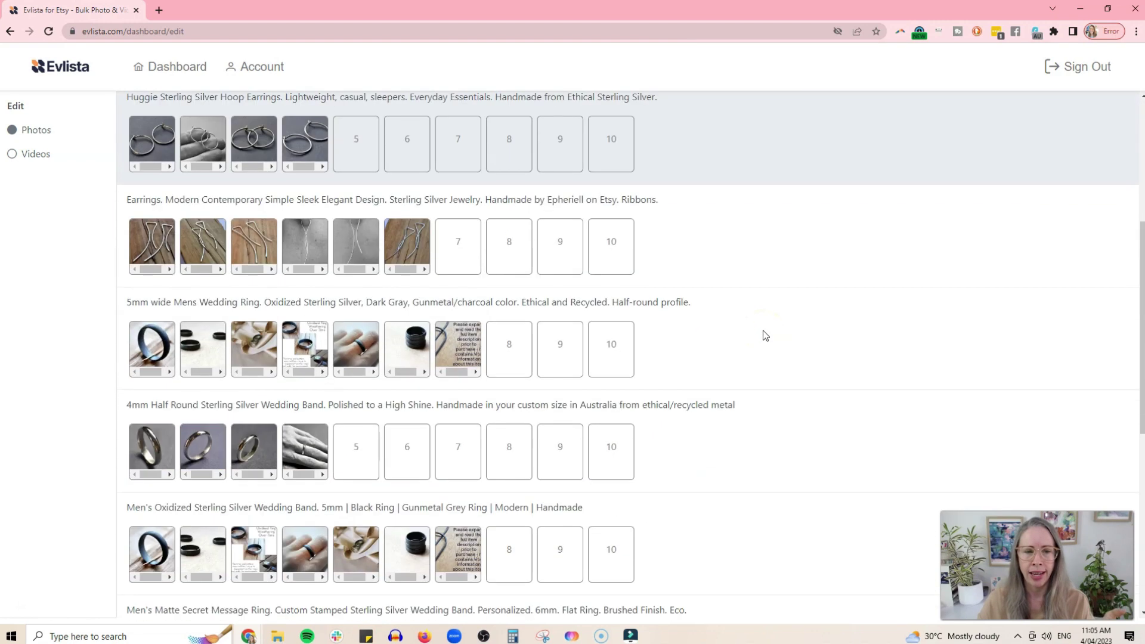
pyautogui.scroll(5, 765, 335)
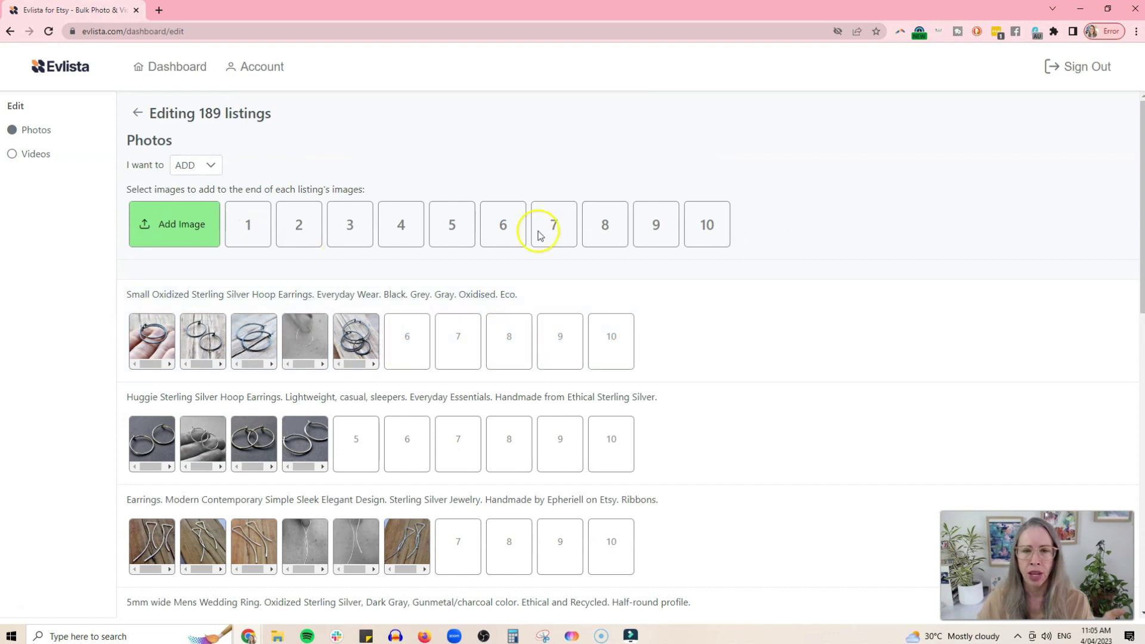
pyautogui.click(214, 170)
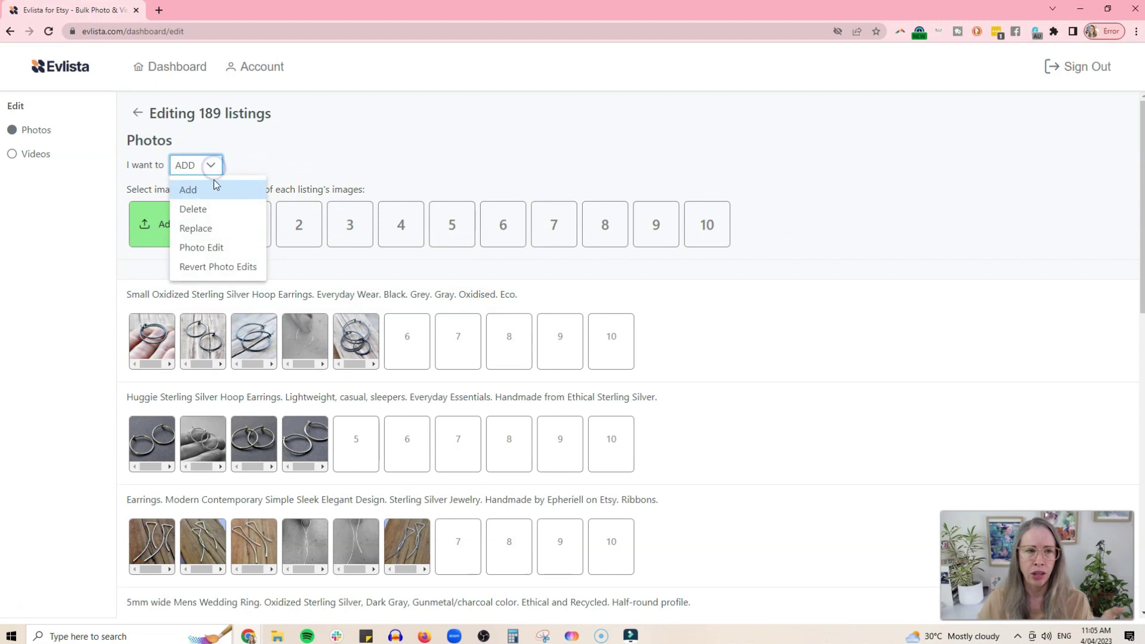
pyautogui.click(220, 224)
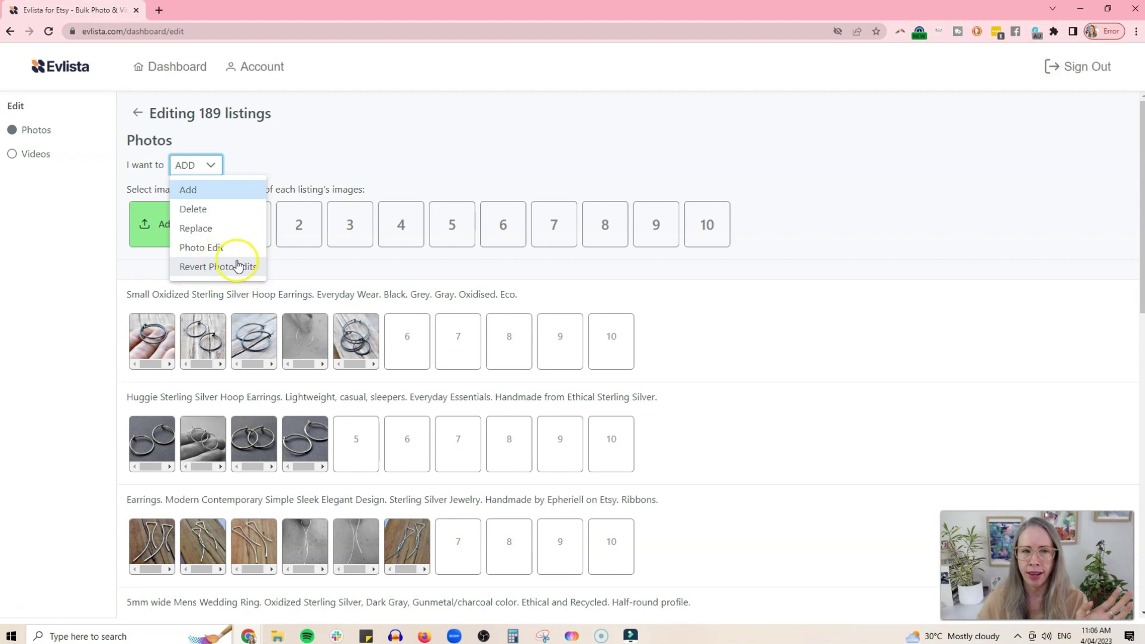
# Step: Keep ADD as the action and check the blue-ribbon gift-box photo appended to each listing
pyautogui.click(372, 160)
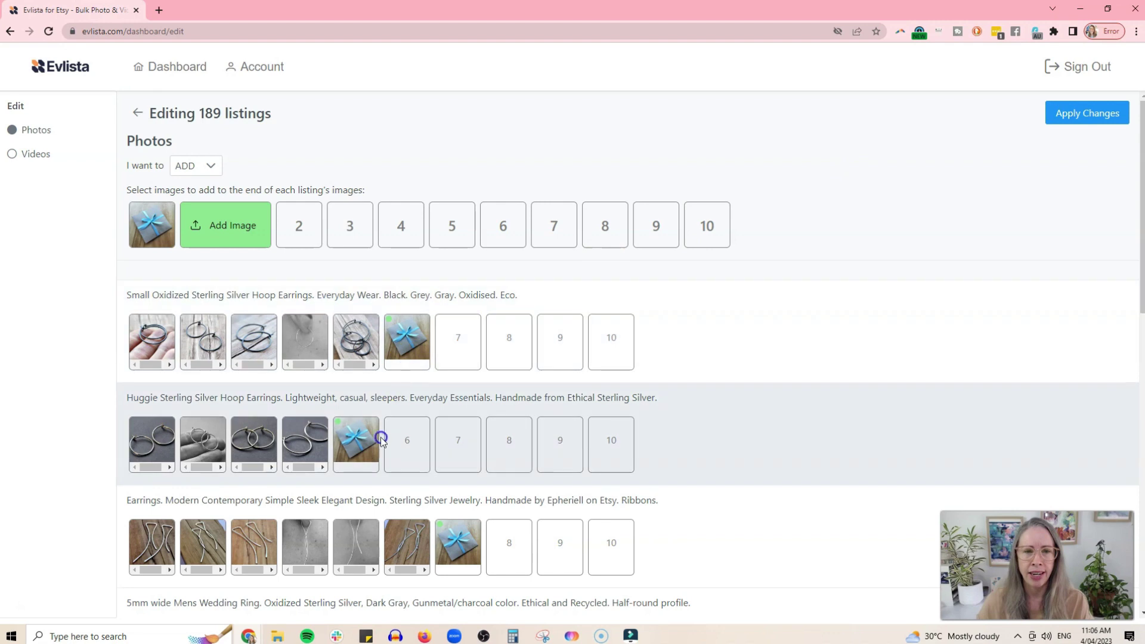
pyautogui.scroll(-9, 381, 418)
pyautogui.scroll(-3, 518, 334)
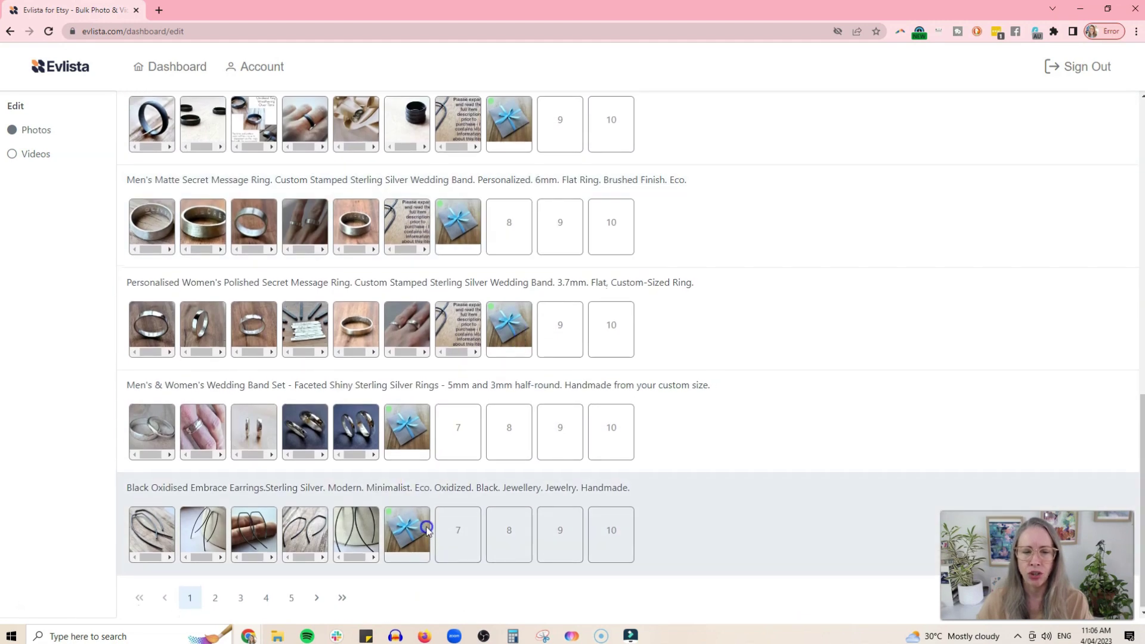
pyautogui.scroll(12, 453, 524)
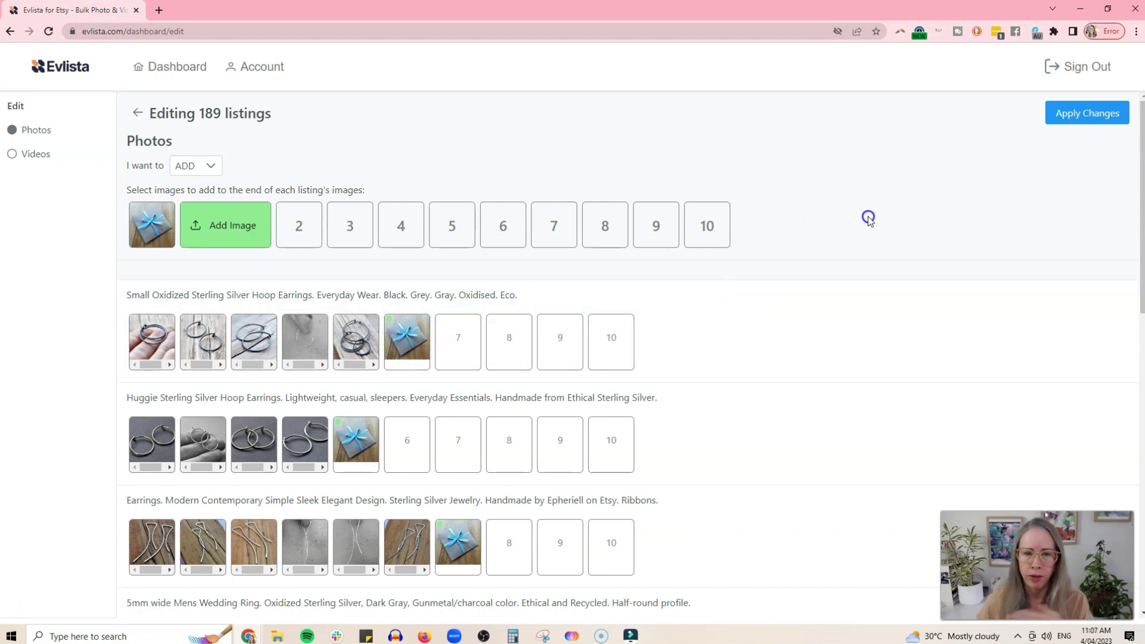
pyautogui.click(212, 171)
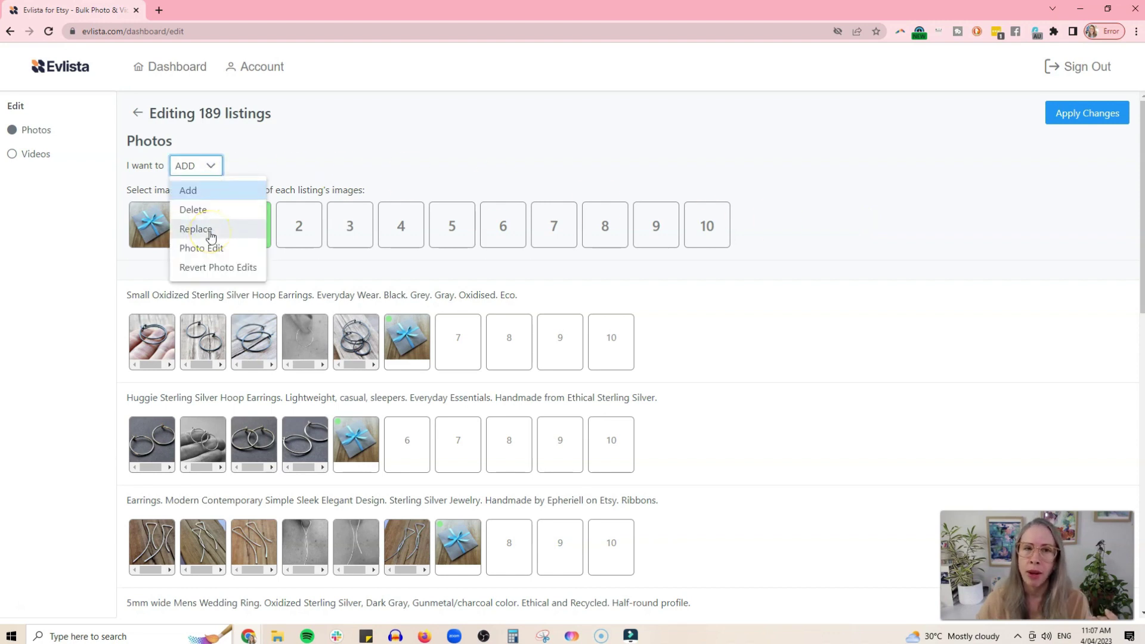
pyautogui.click(715, 144)
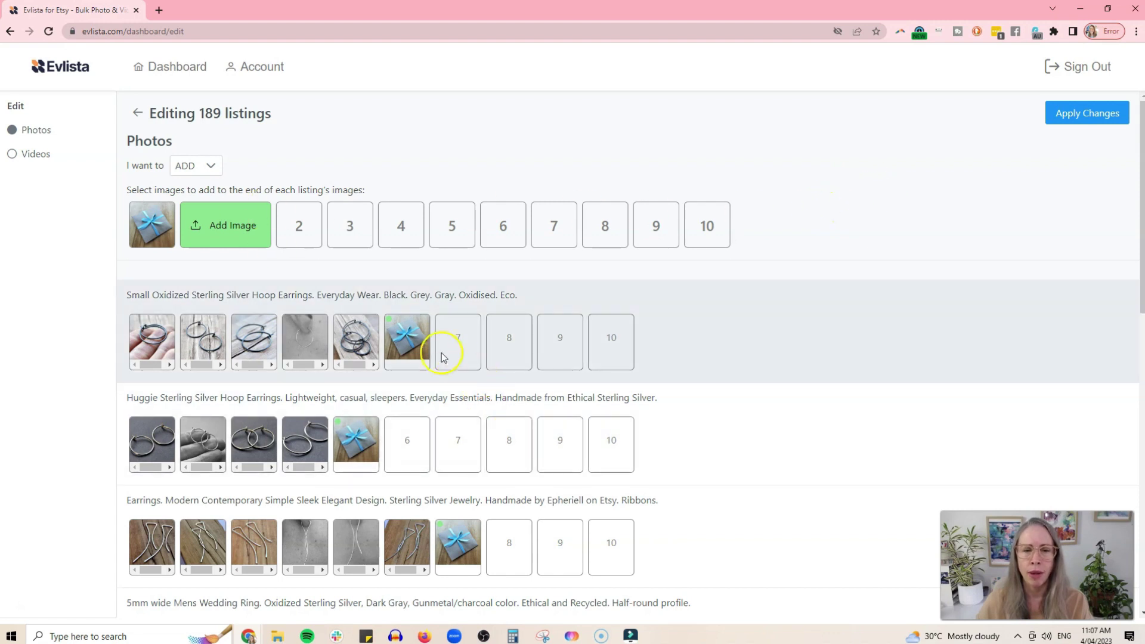
pyautogui.scroll(-14, 410, 351)
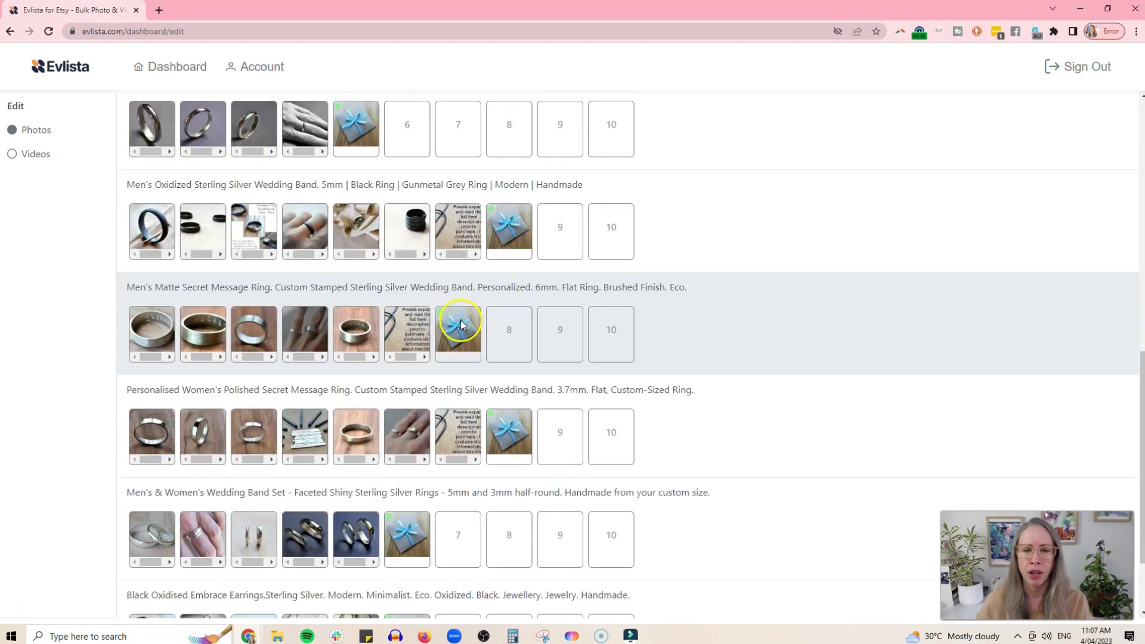
pyautogui.scroll(15, 705, 463)
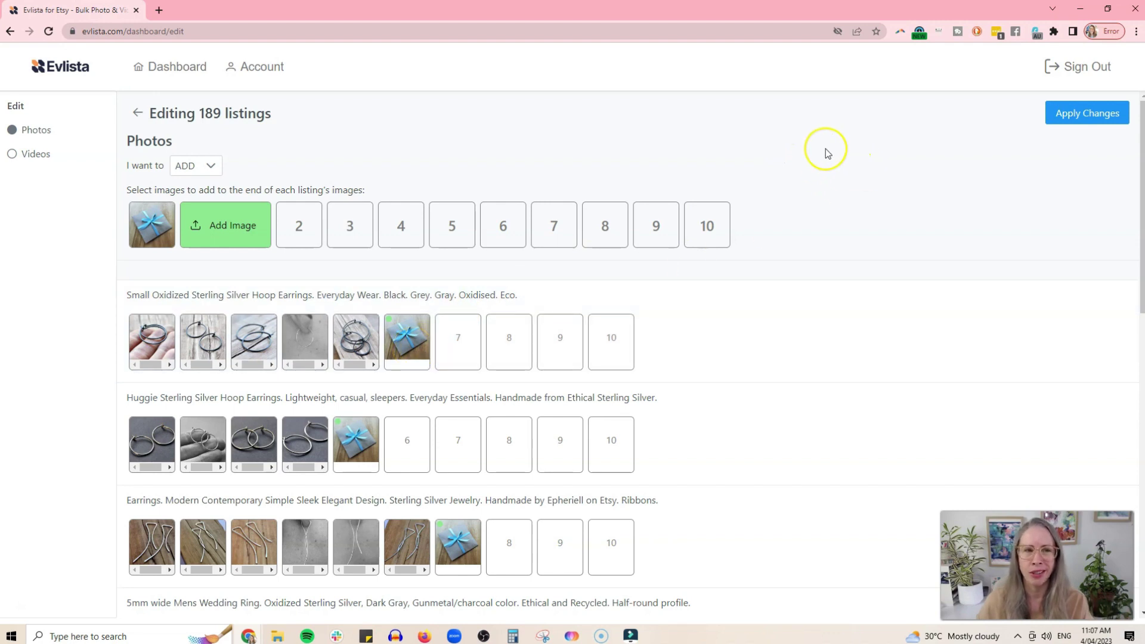
# Step: Apply the gift-box photo changes to all 189 Etsy listings, then switch to the Etsy shop page
pyautogui.click(1094, 114)
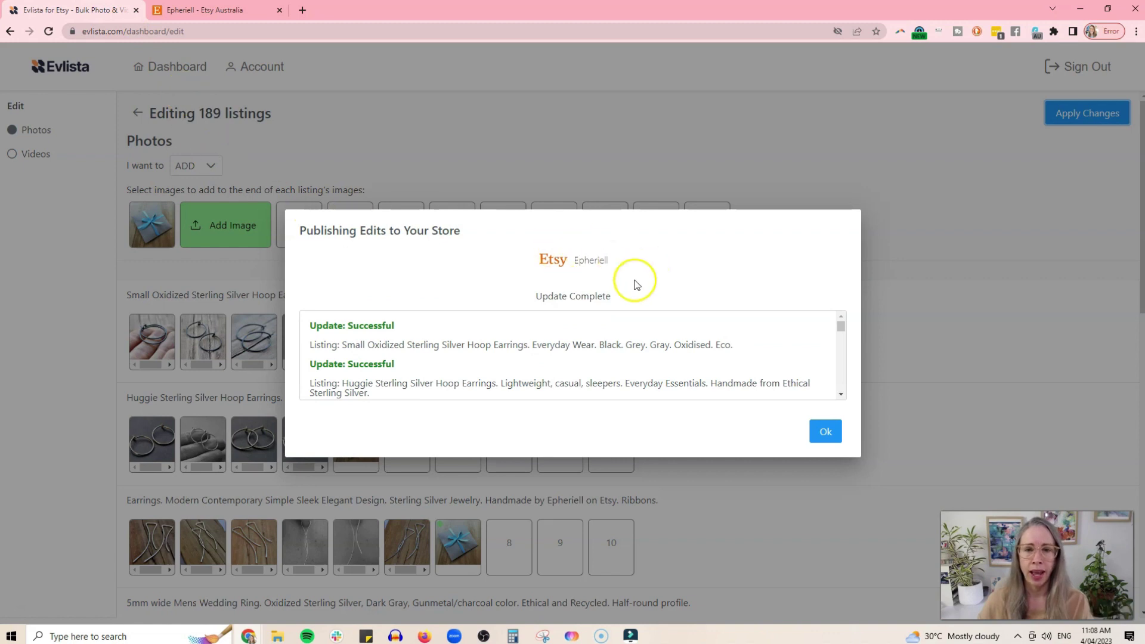
pyautogui.hotkey('ctrl', 'Tab')
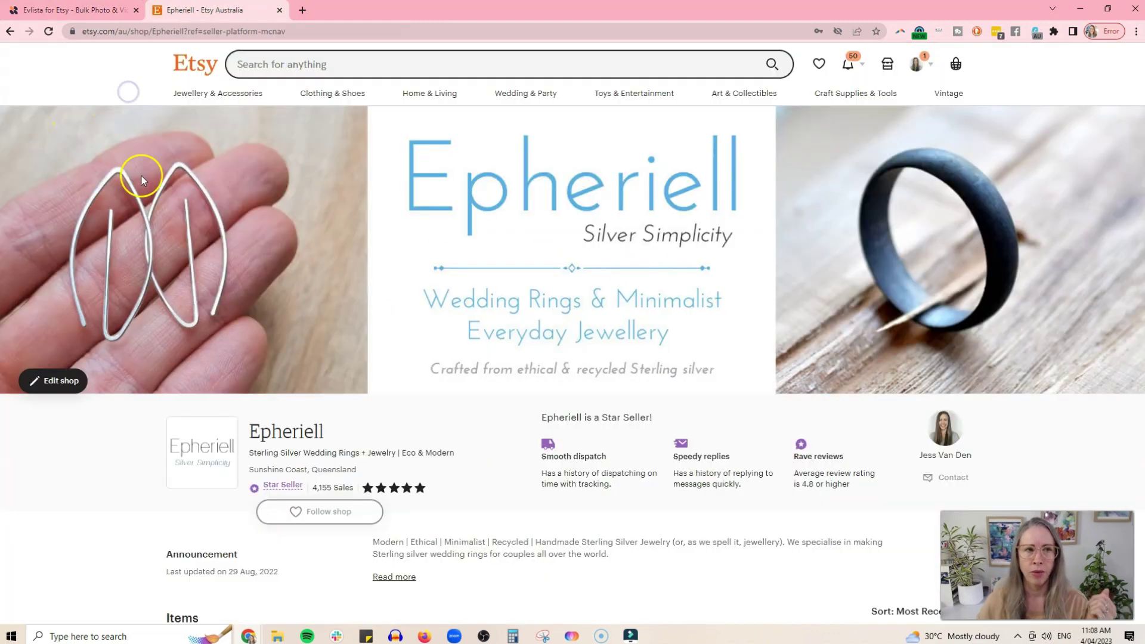
# Step: Open the Oxidized Sterling Silver Infinity Ring listing from the Etsy shop page
pyautogui.scroll(-10, 159, 184)
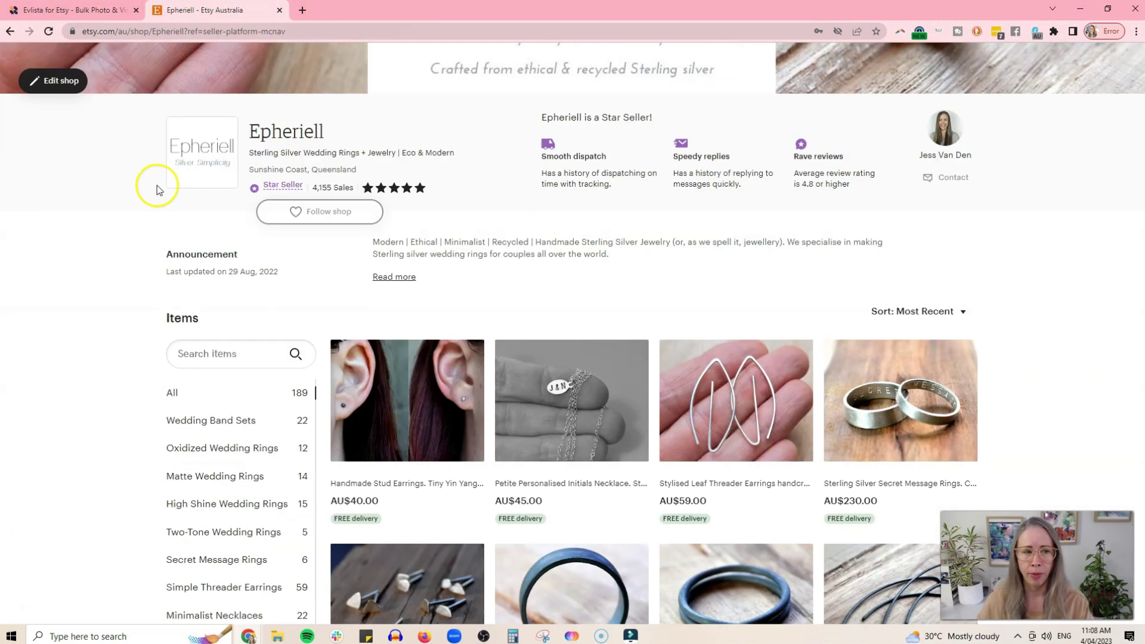
pyautogui.click(704, 343)
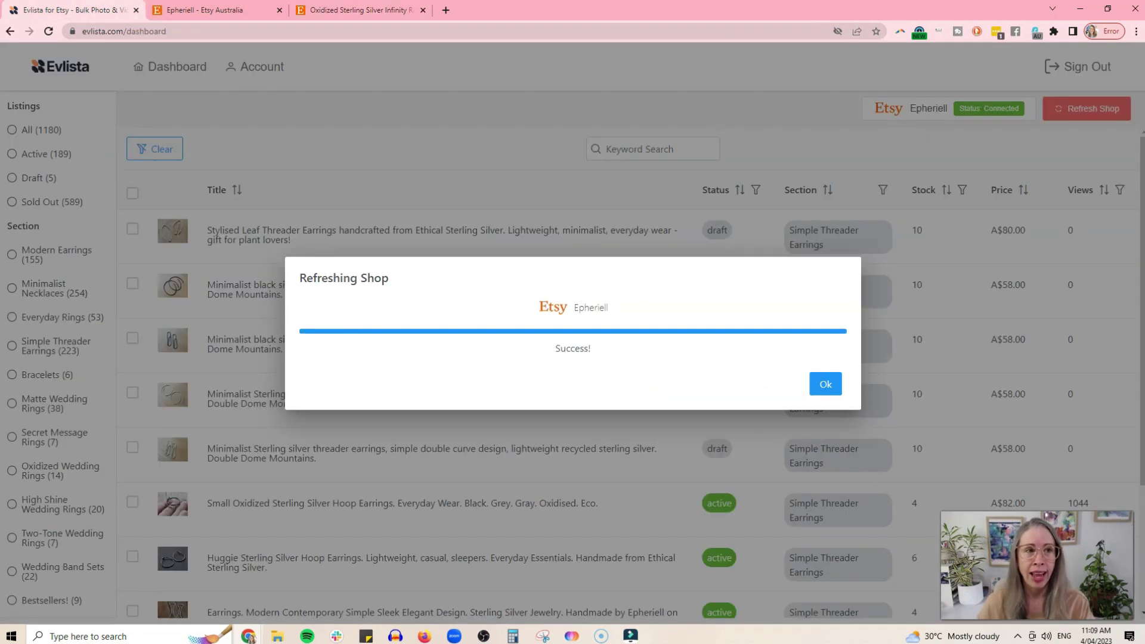
# Step: Dismiss the refresh confirmation, filter to Active (189), and select all active listings
pyautogui.click(825, 384)
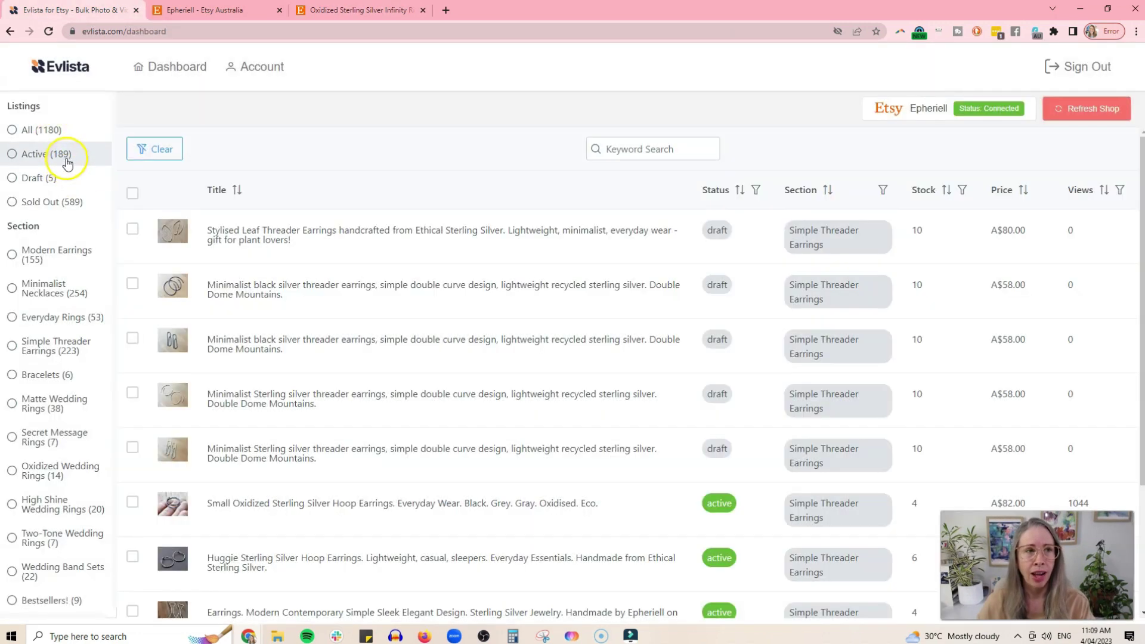
pyautogui.click(66, 154)
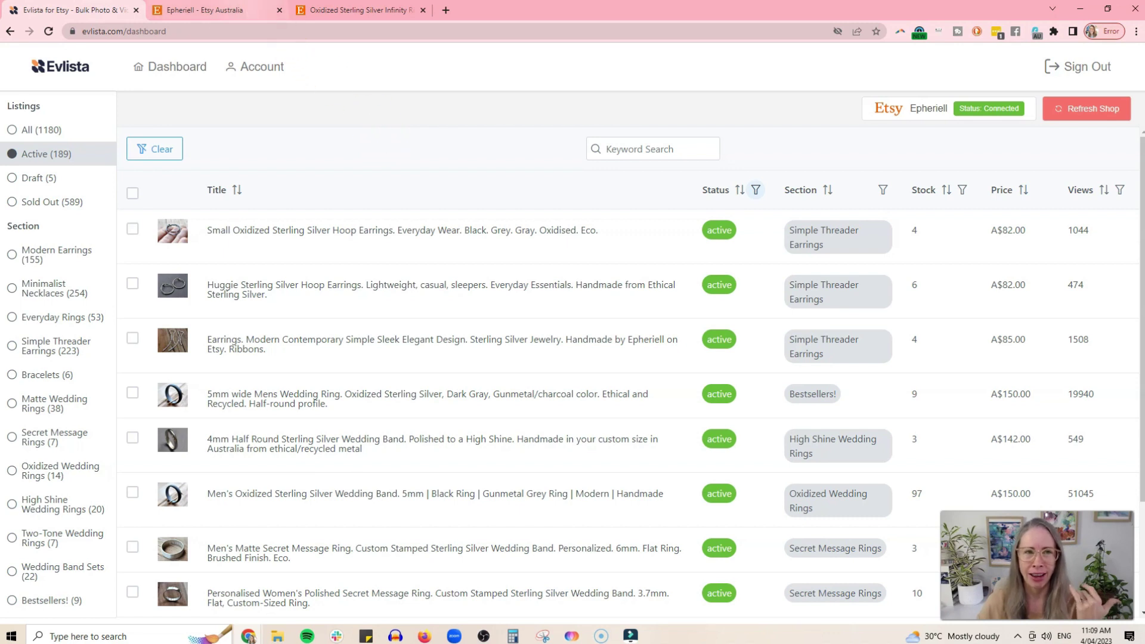
pyautogui.click(203, 10)
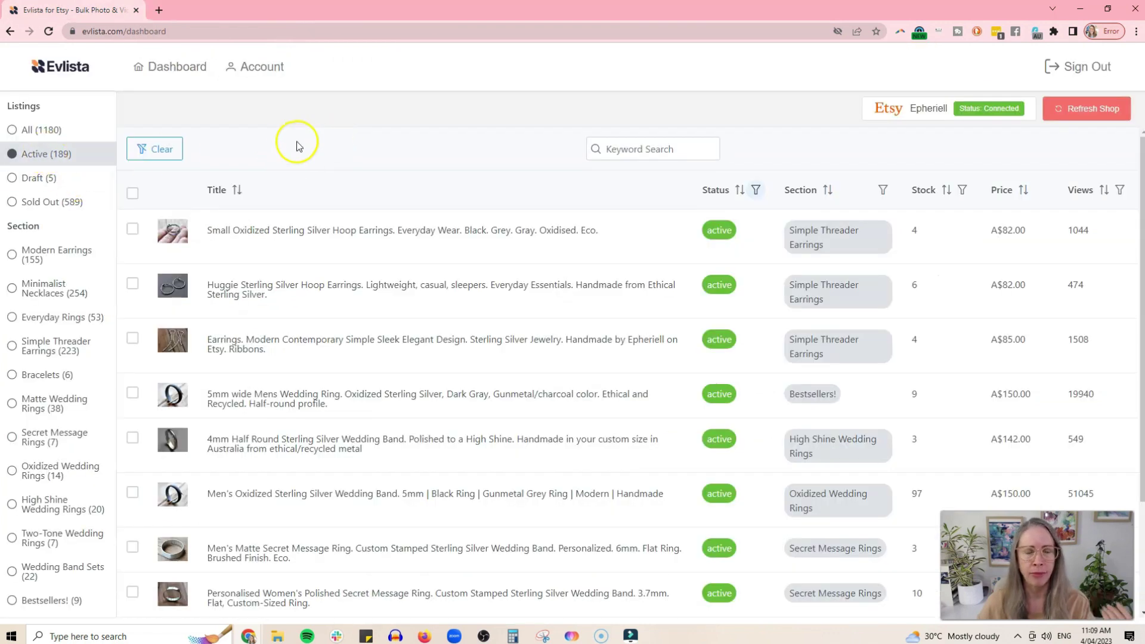
pyautogui.click(132, 192)
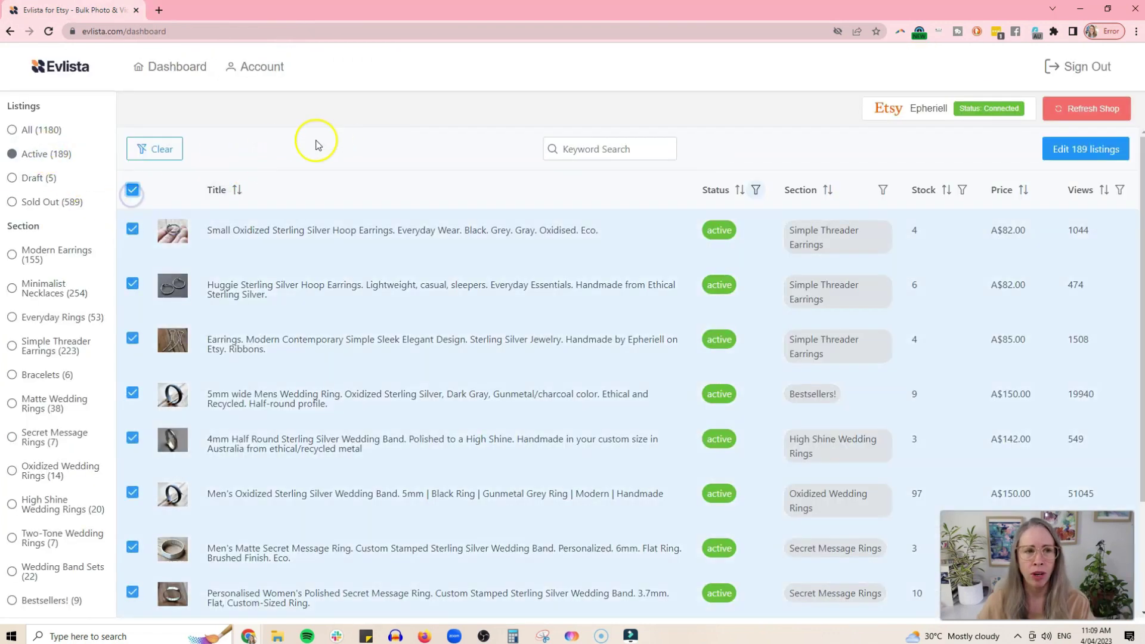
# Step: Set the 189-listing photo editor to DELETE with BACKWARDS positioning, marking then unmarking the Last photo
pyautogui.click(1053, 157)
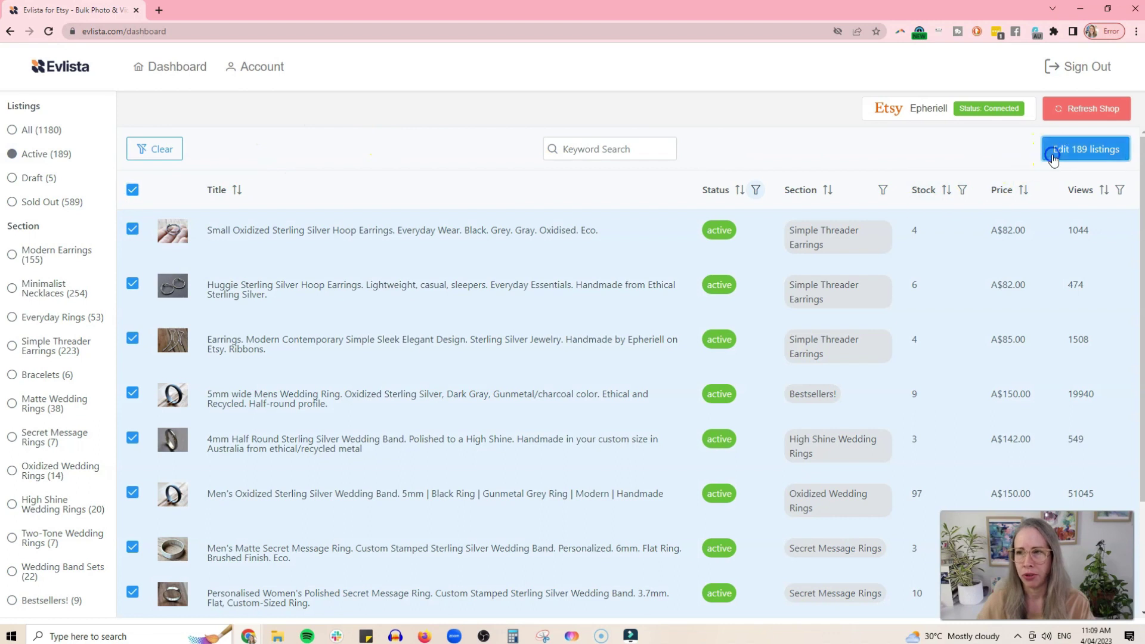
pyautogui.click(194, 166)
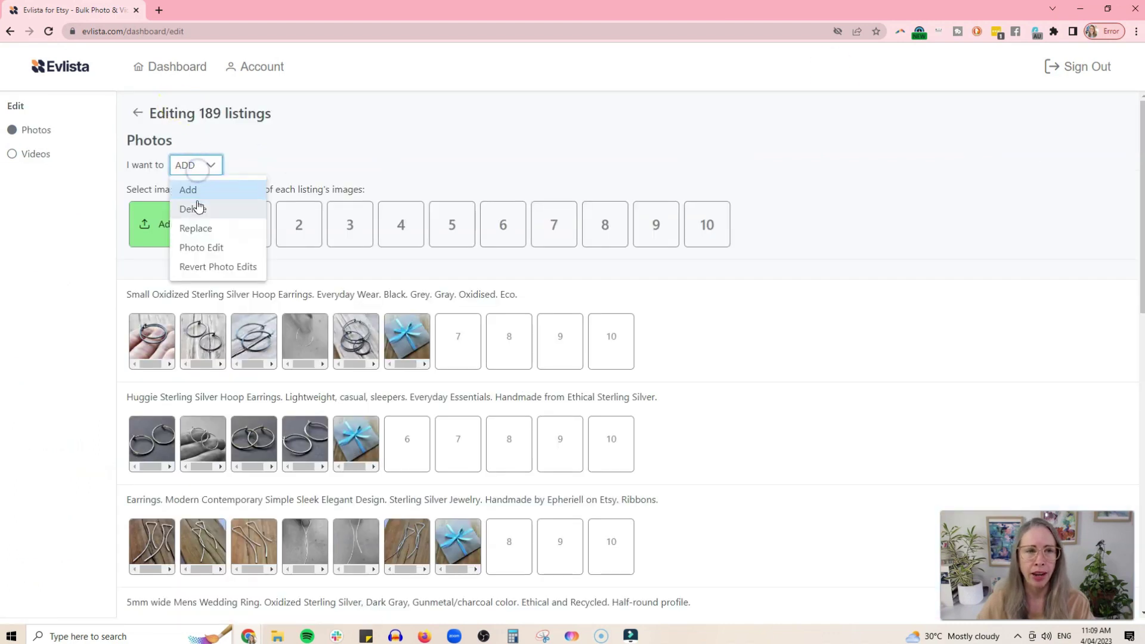
pyautogui.click(199, 208)
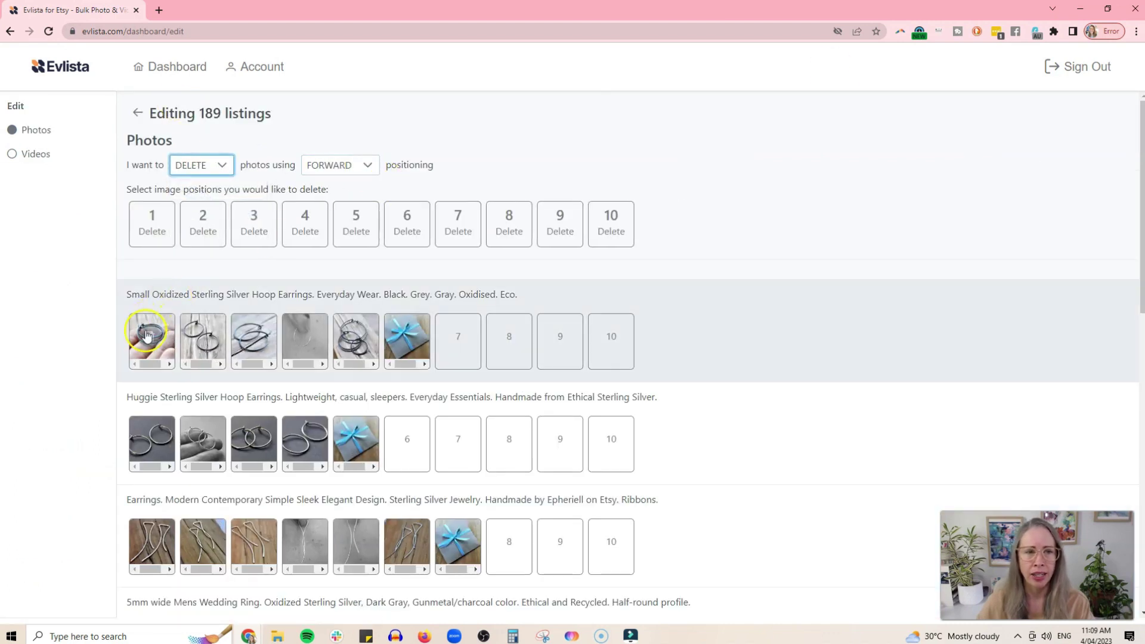
pyautogui.click(344, 166)
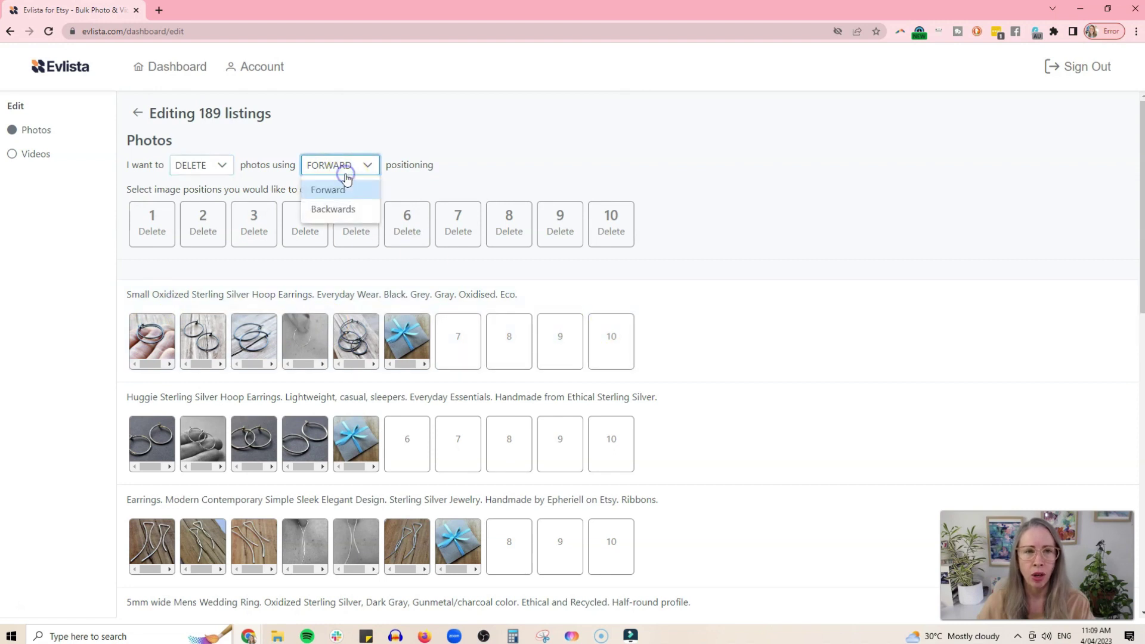
pyautogui.click(340, 208)
pyautogui.click(624, 228)
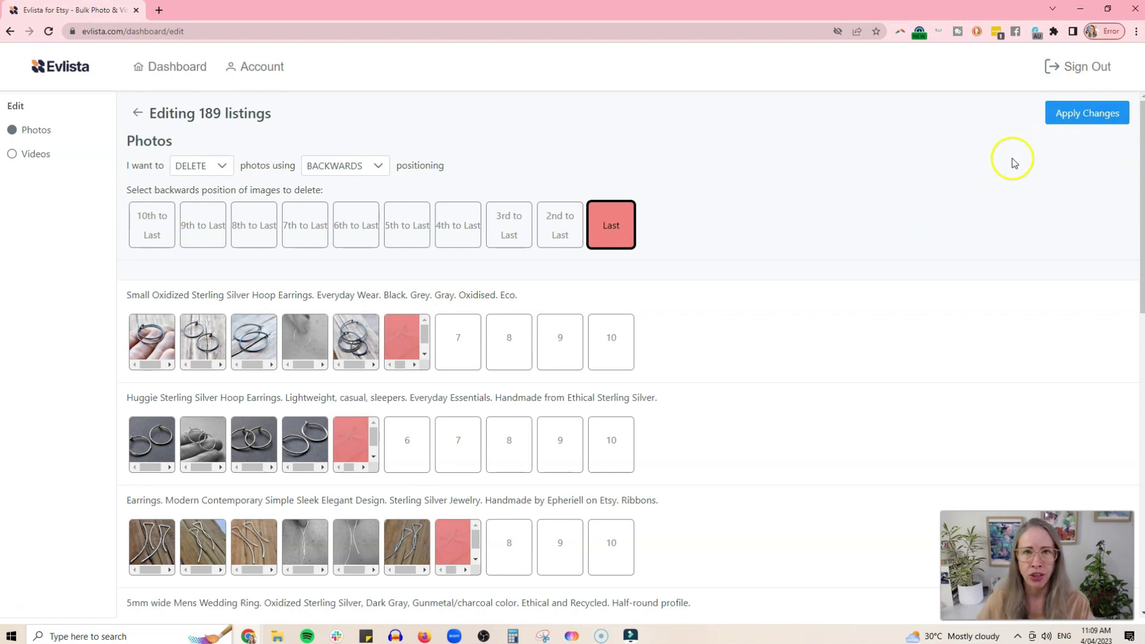
pyautogui.click(611, 224)
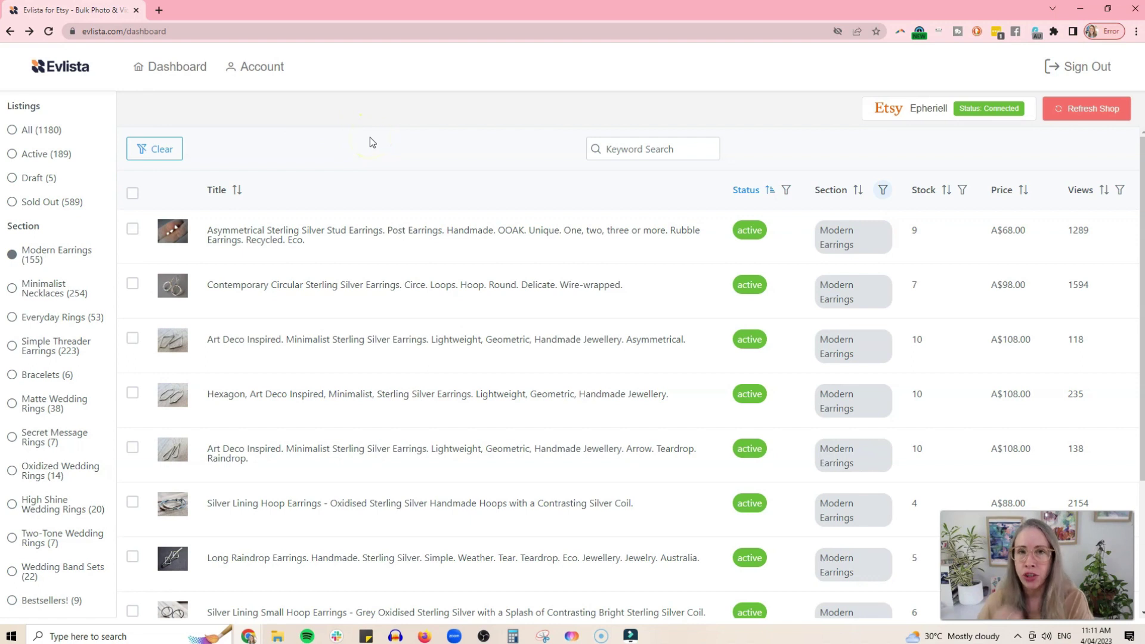
# Step: Sort Modern Earrings by status, filter to active only, select all, and start bulk editing
pyautogui.click(758, 192)
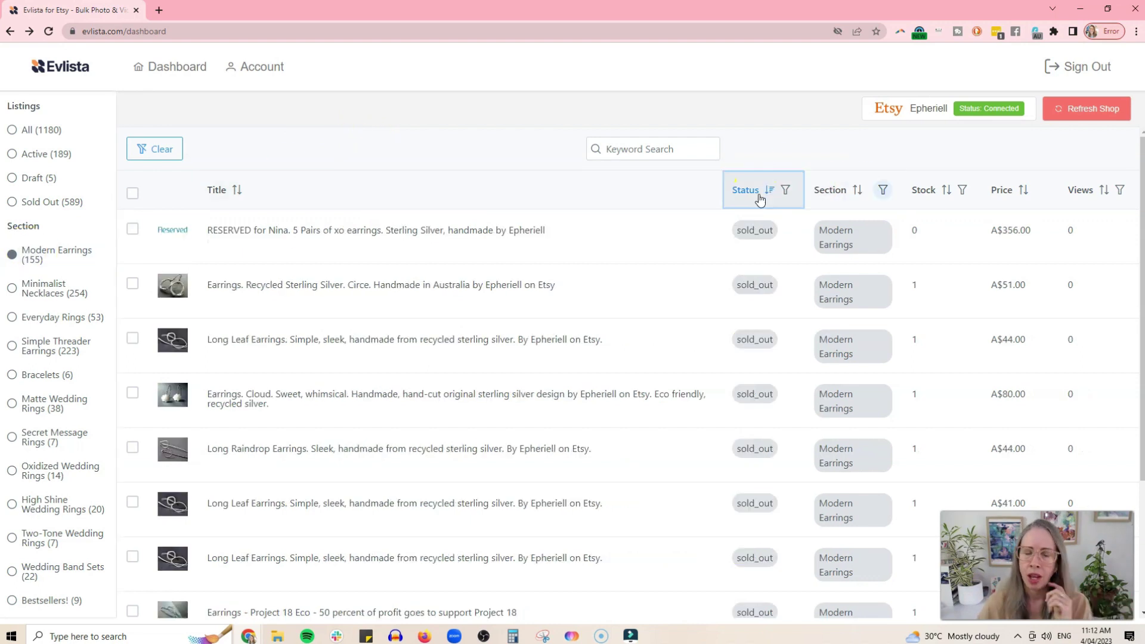
pyautogui.click(758, 194)
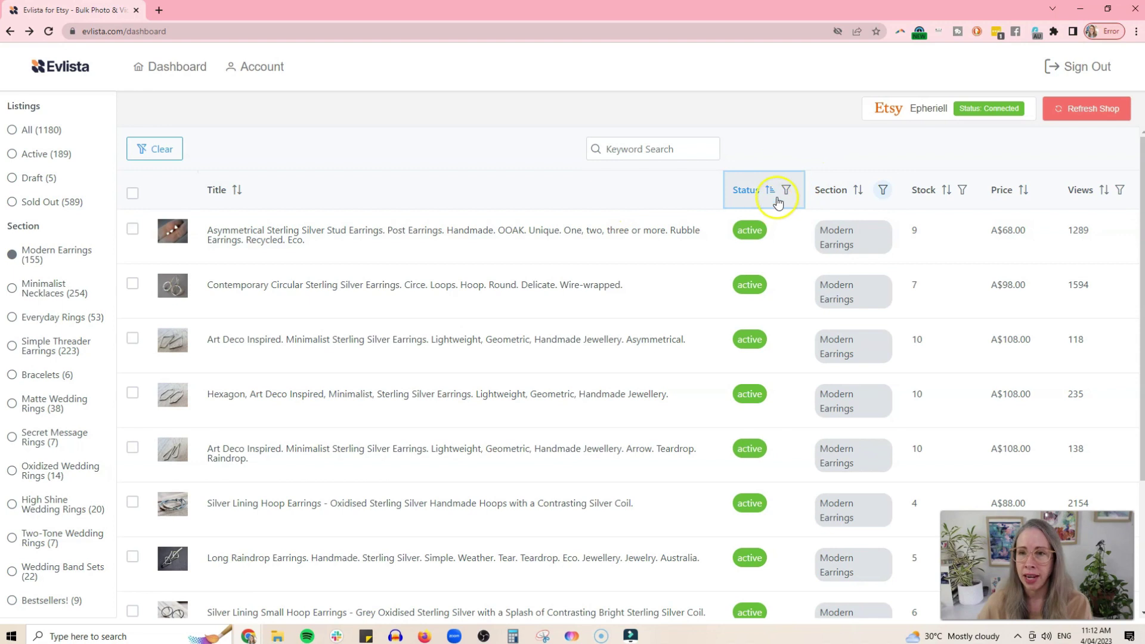
pyautogui.click(784, 191)
pyautogui.click(811, 237)
pyautogui.click(805, 294)
pyautogui.click(851, 214)
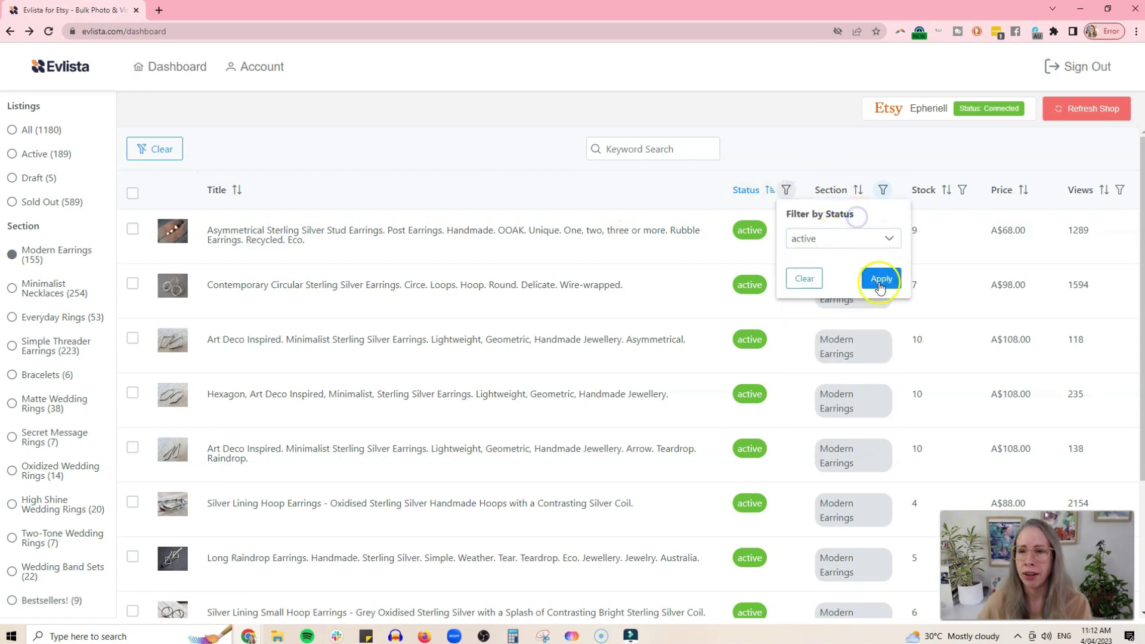
pyautogui.click(876, 276)
pyautogui.click(132, 193)
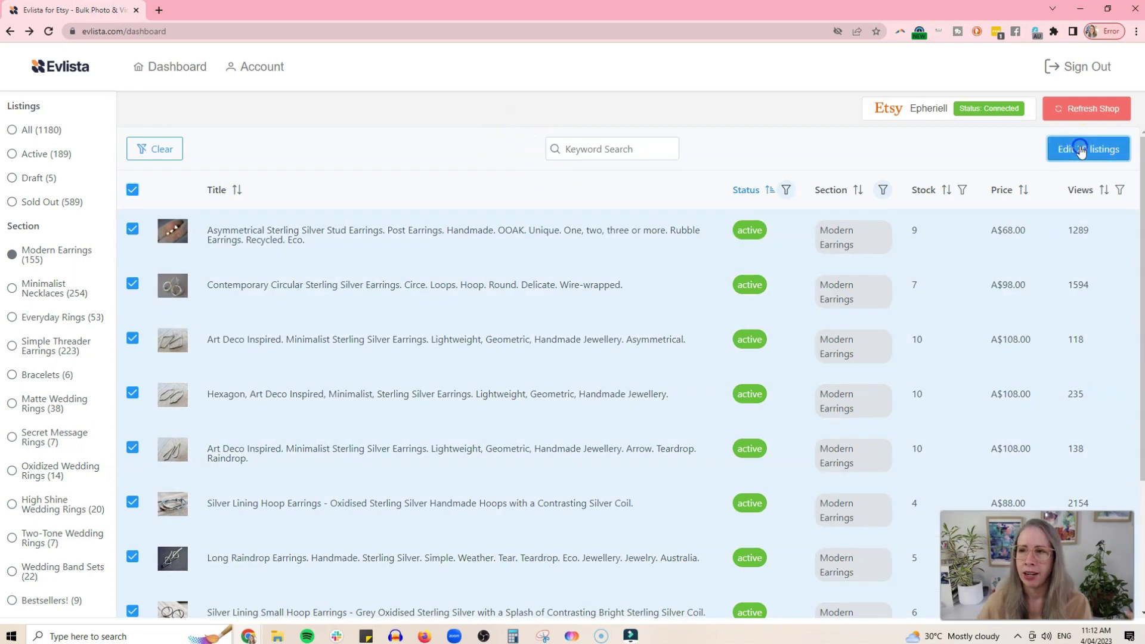
pyautogui.click(1087, 148)
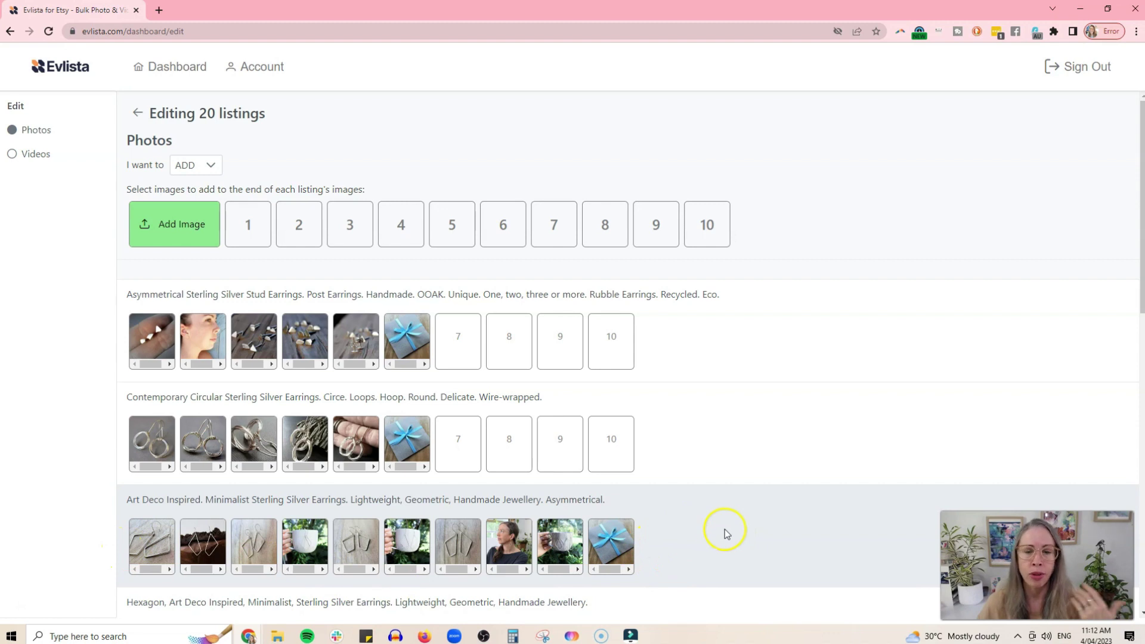
# Step: Review the 20 listings' existing photos, enlarging the third listing's ninth photo
pyautogui.scroll(-1, 723, 526)
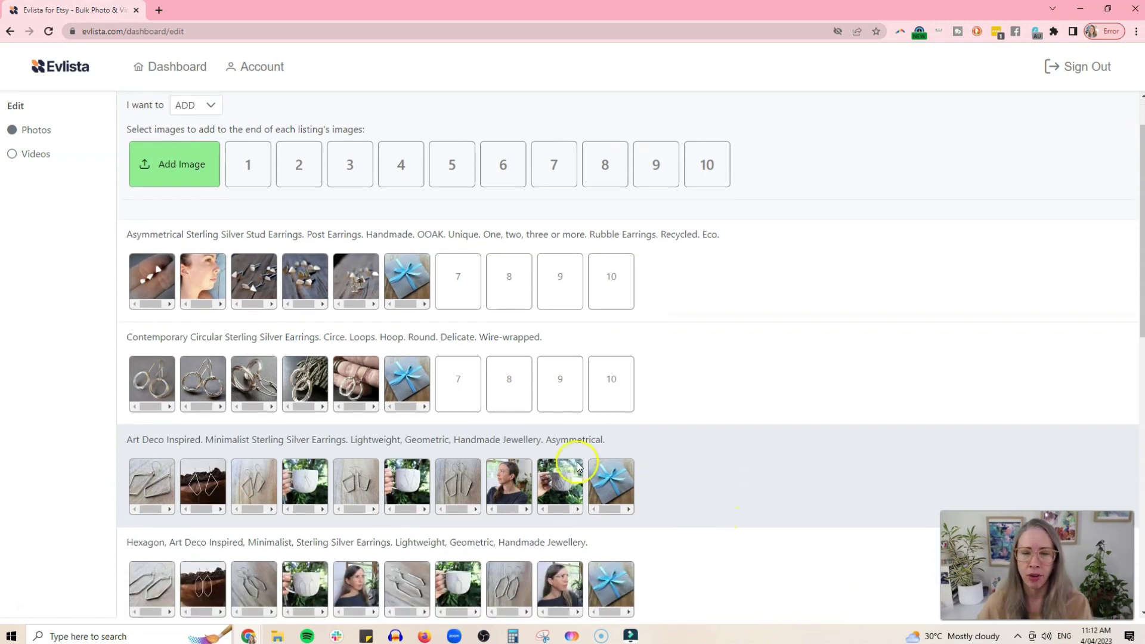
pyautogui.click(561, 486)
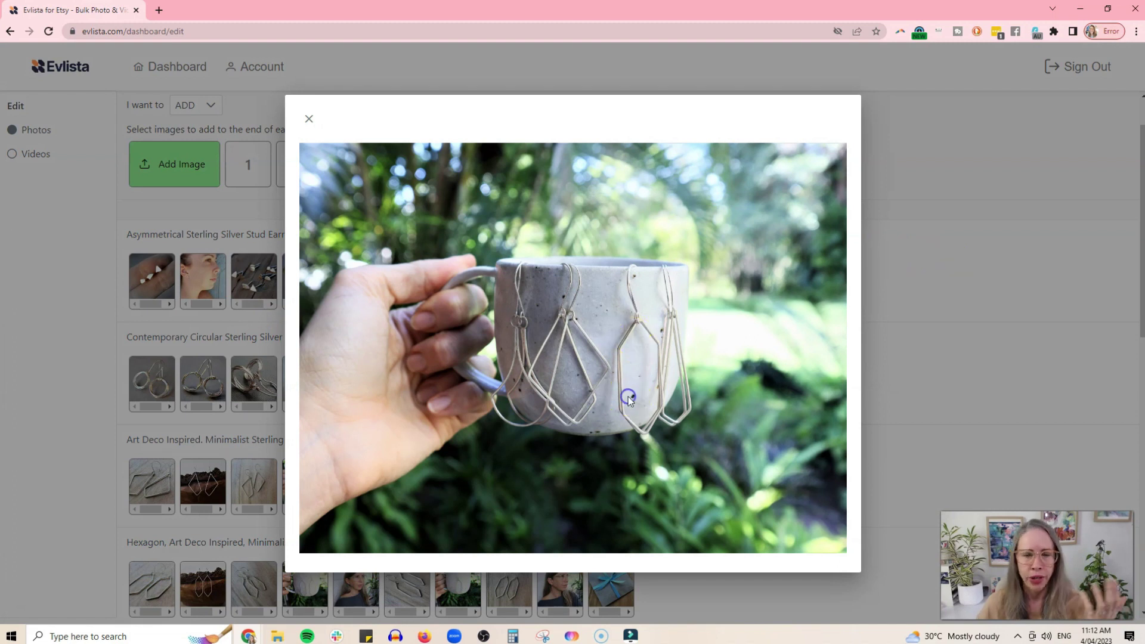
pyautogui.click(309, 119)
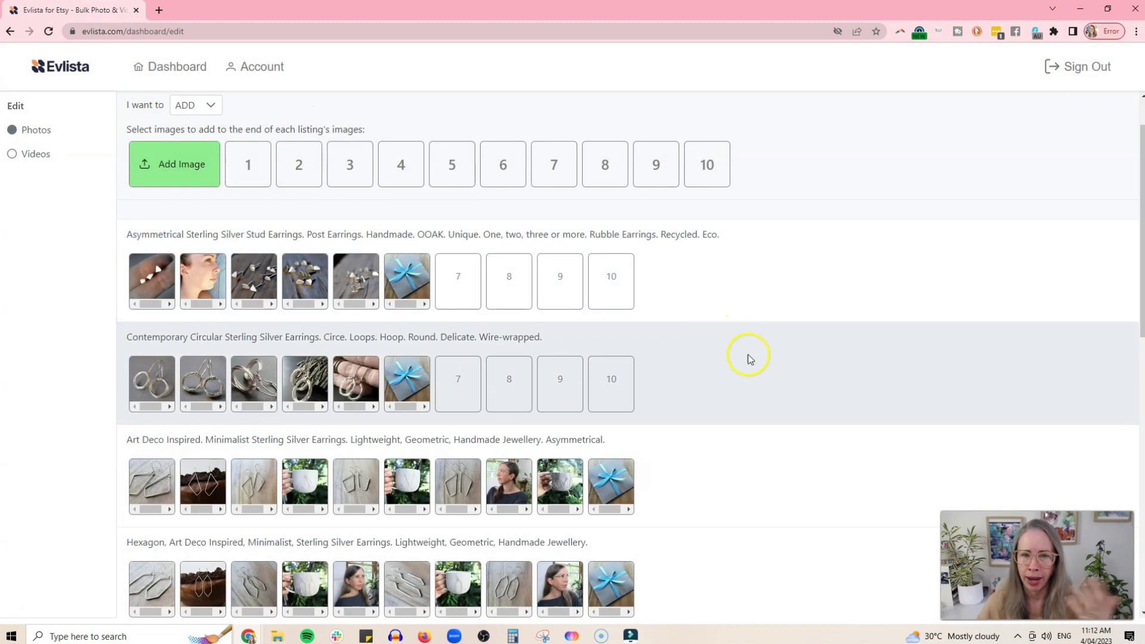
pyautogui.scroll(1, 758, 364)
pyautogui.scroll(-2, 764, 371)
pyautogui.scroll(-3, 765, 367)
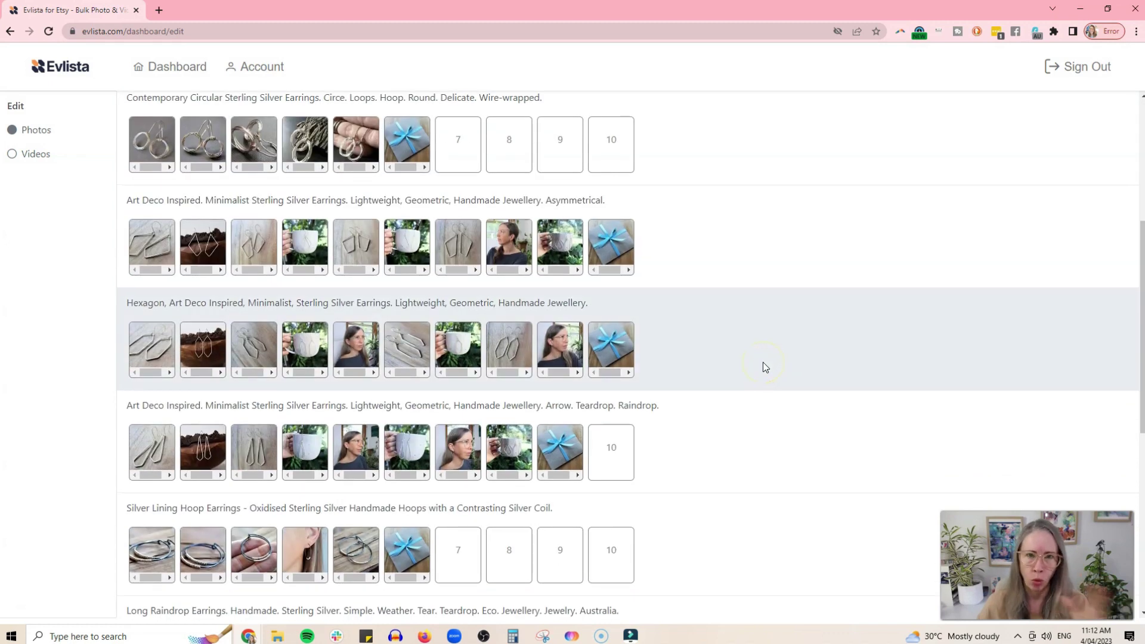
pyautogui.scroll(5, 765, 366)
# Step: Add the Splendid Packaging 4 image as the final photo of every listing
pyautogui.click(161, 232)
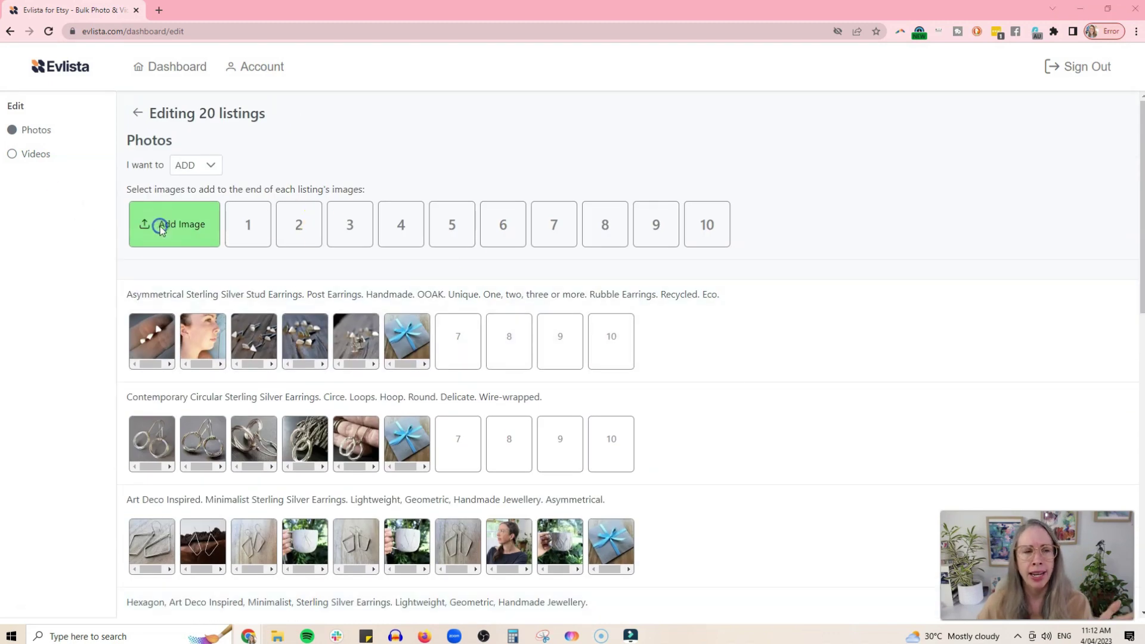
pyautogui.doubleClick(505, 127)
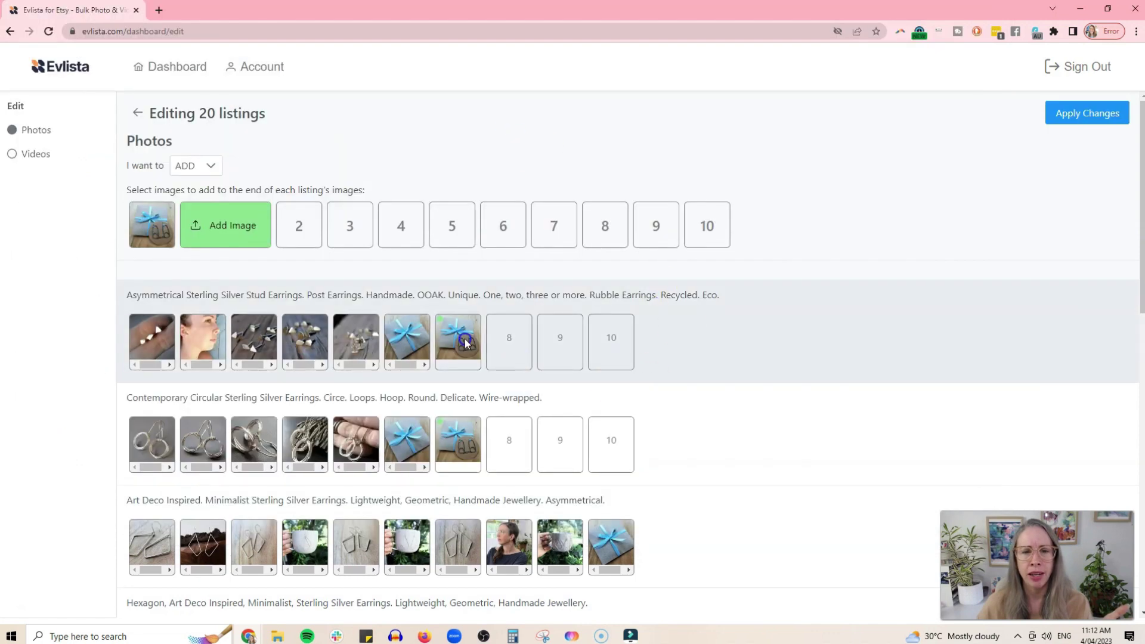
pyautogui.scroll(-6, 698, 444)
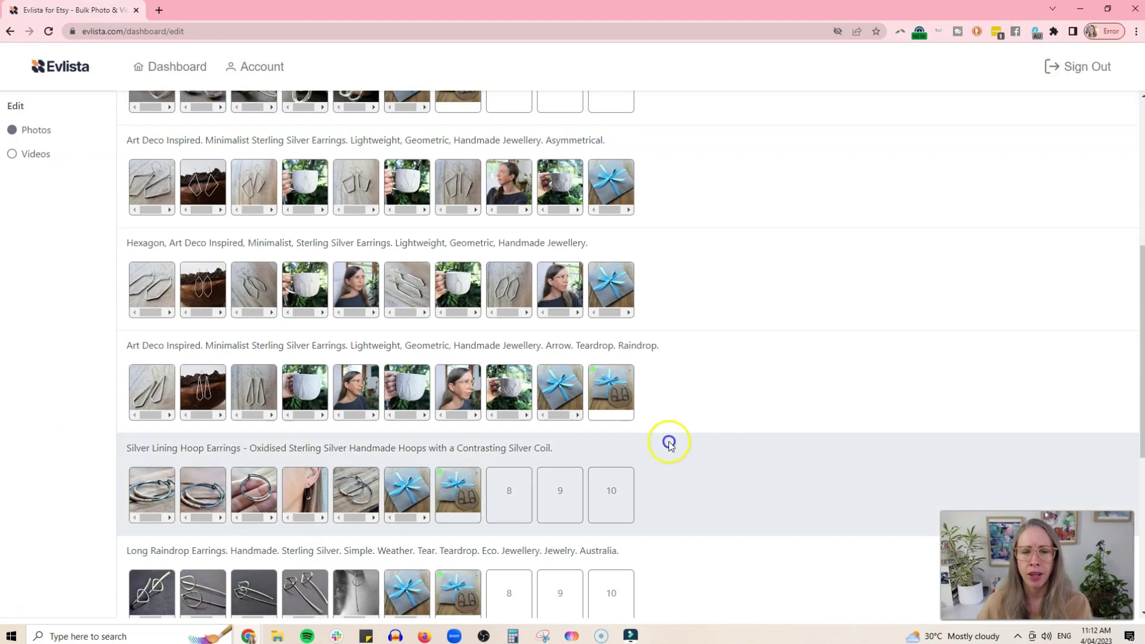
pyautogui.scroll(-6, 466, 525)
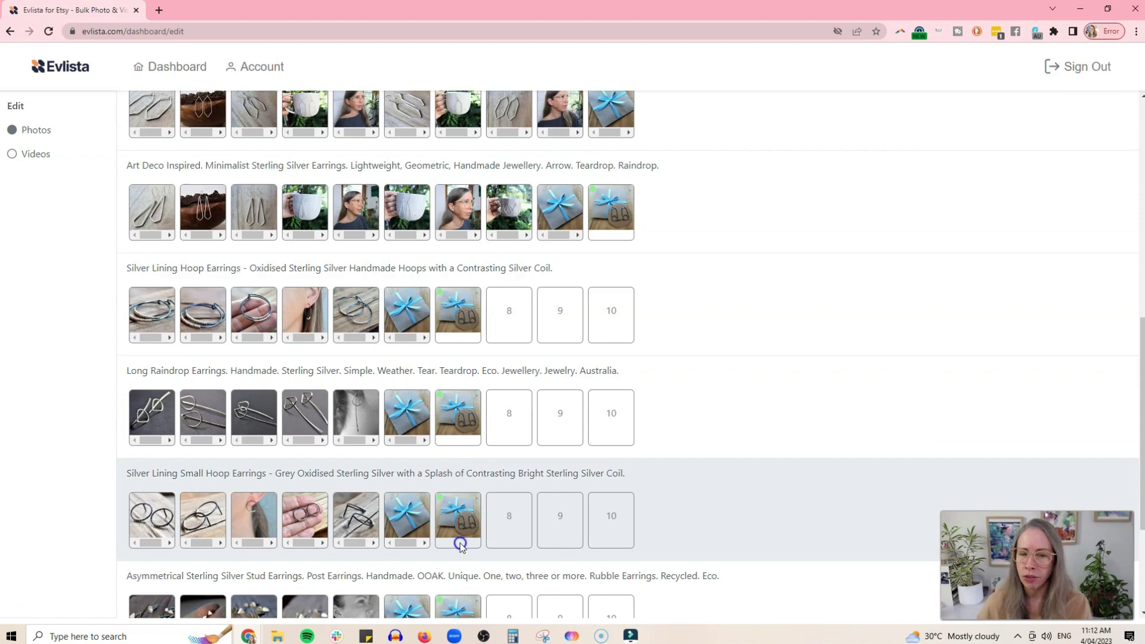
pyautogui.scroll(7, 802, 472)
pyautogui.scroll(6, 802, 472)
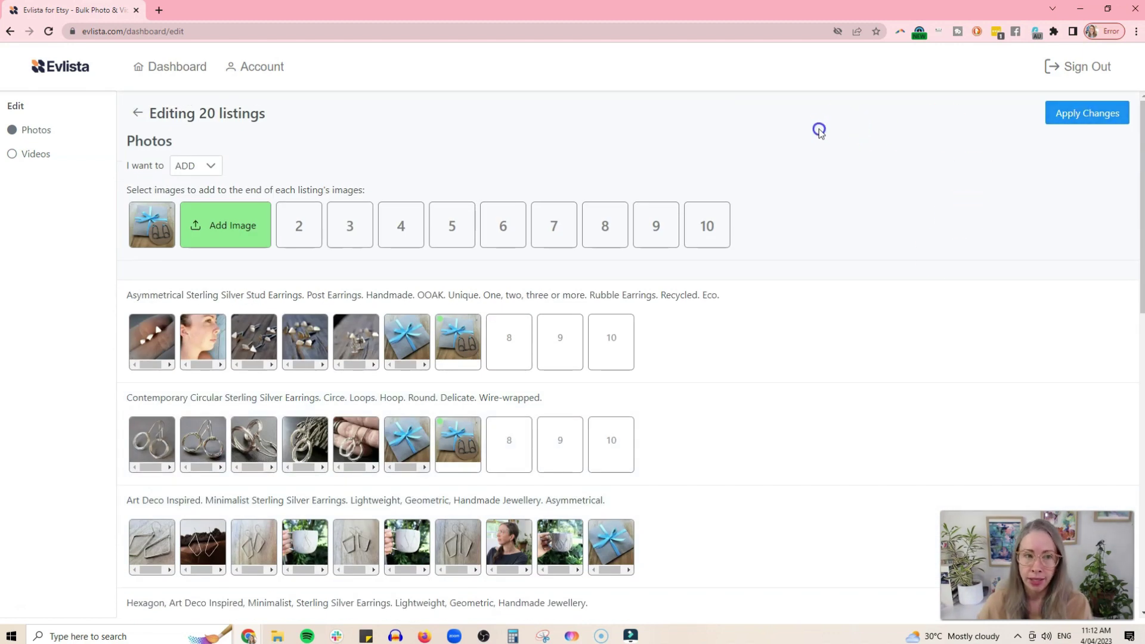
# Step: Show the Videos section for the 20 earrings listings and scan the first page
pyautogui.click(13, 154)
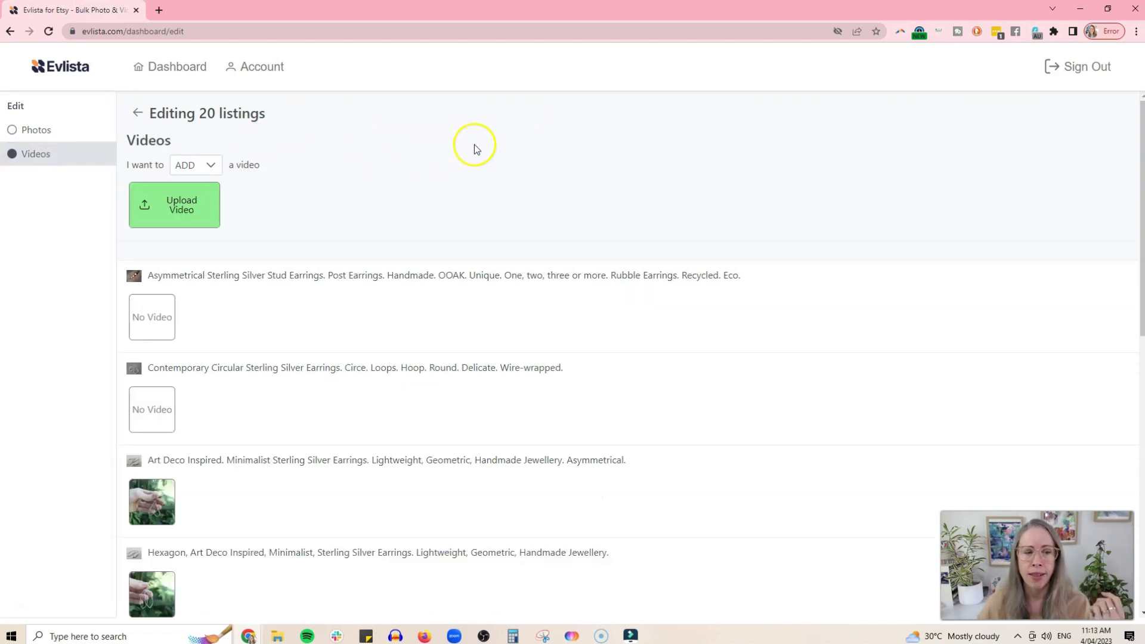
pyautogui.scroll(-10, 460, 159)
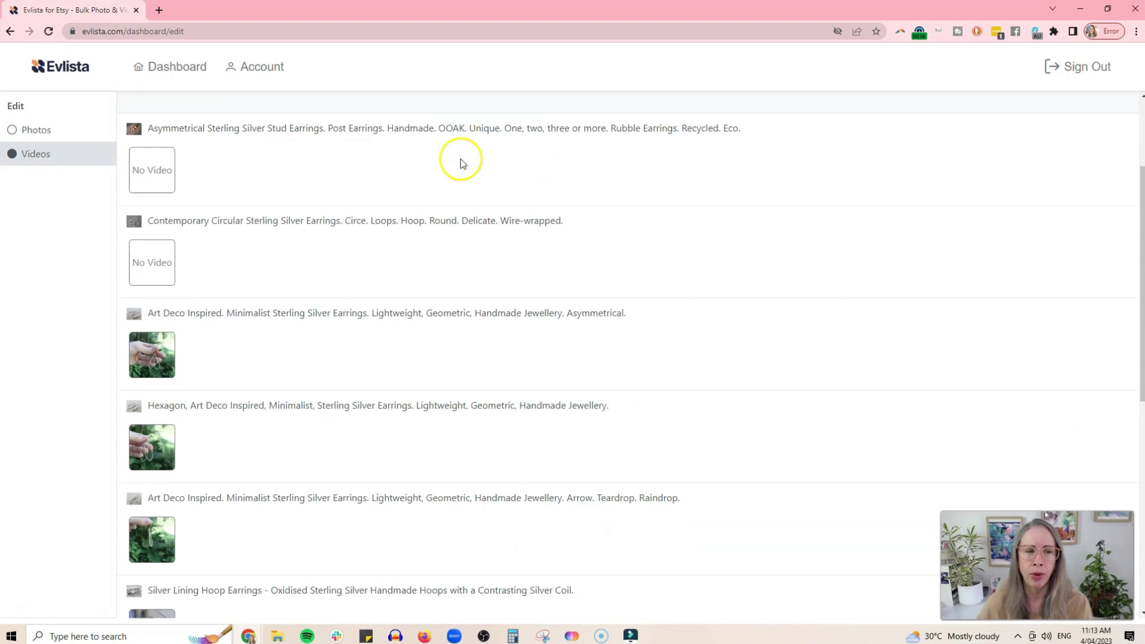
pyautogui.scroll(10, 348, 432)
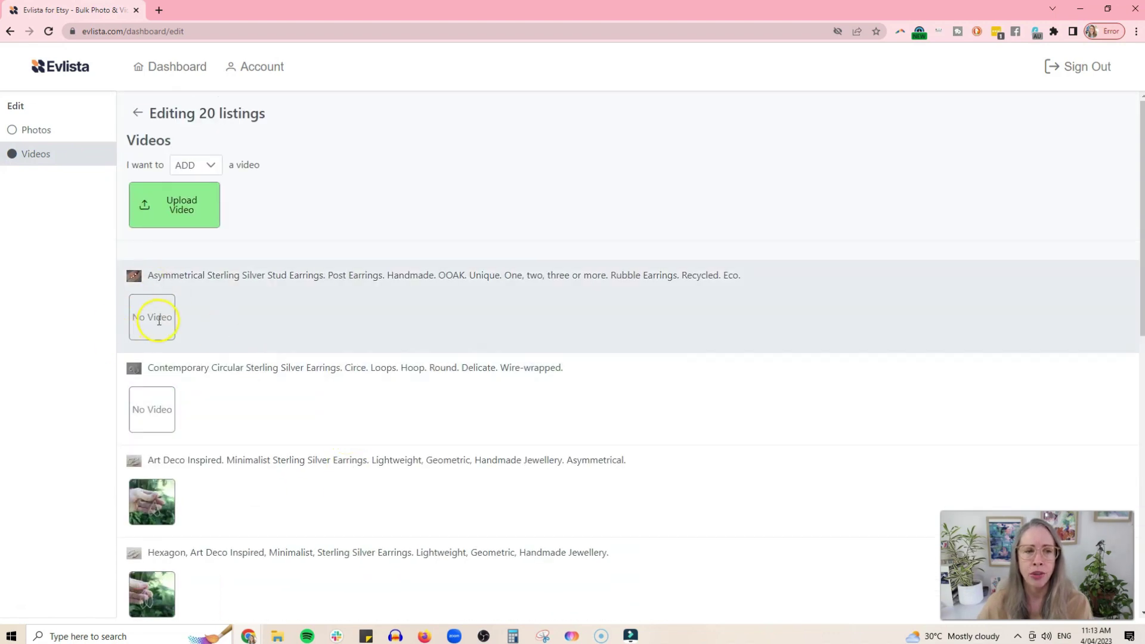
pyautogui.scroll(-10, 329, 184)
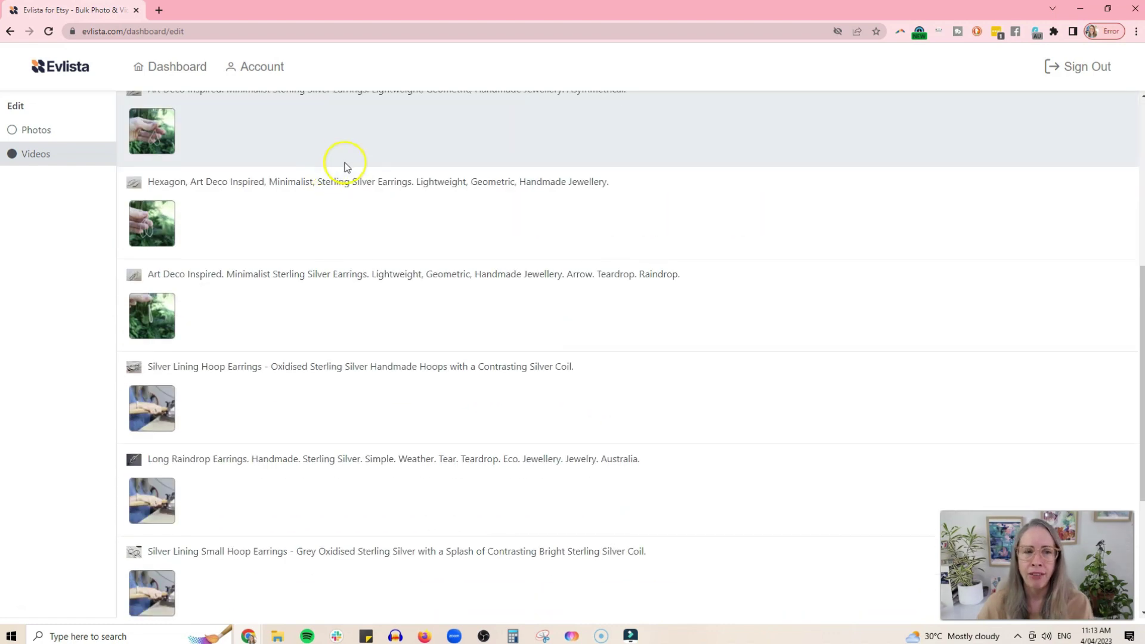
# Step: On page 2, play the last listing's existing video and the Long Leaf Threader listing's video
pyautogui.click(215, 596)
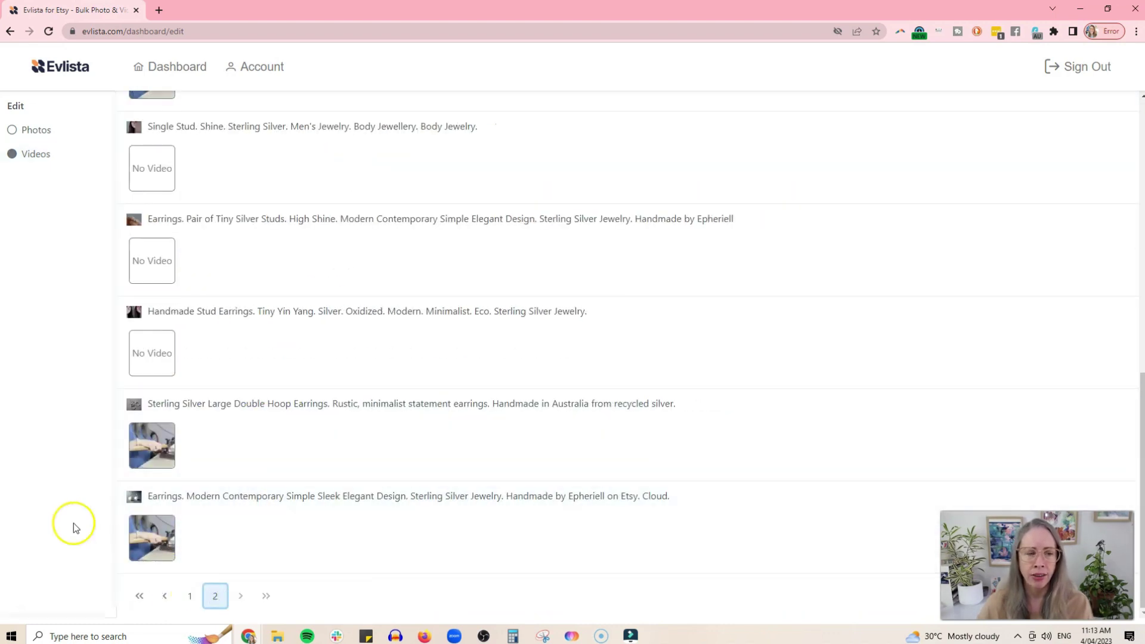
pyautogui.click(164, 534)
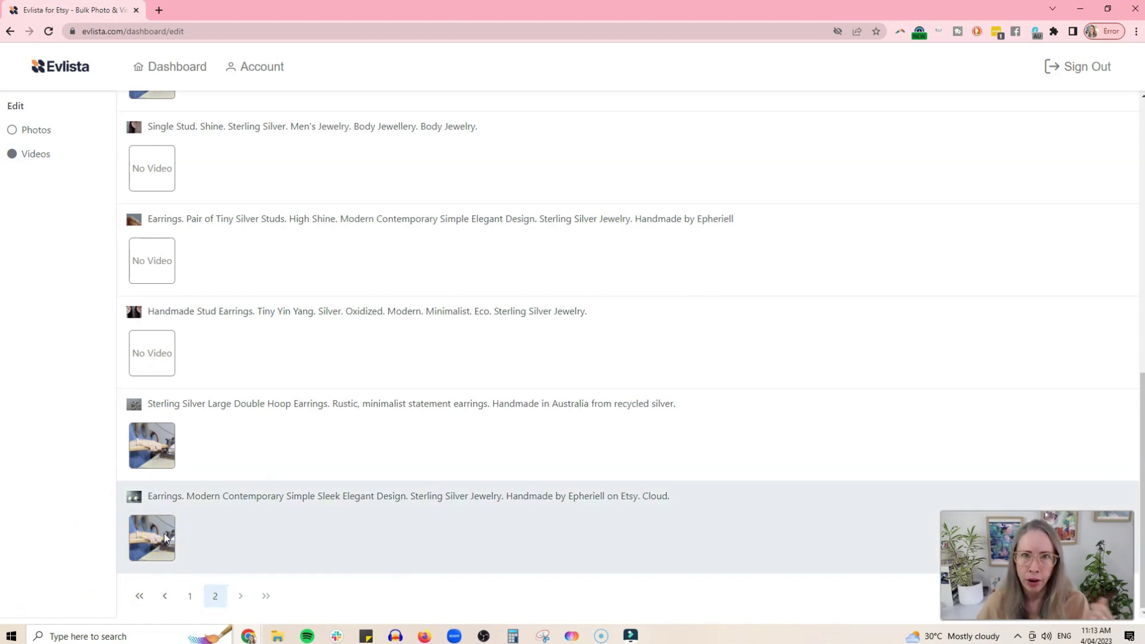
pyautogui.scroll(9, 153, 383)
pyautogui.scroll(-6, 153, 382)
pyautogui.click(148, 267)
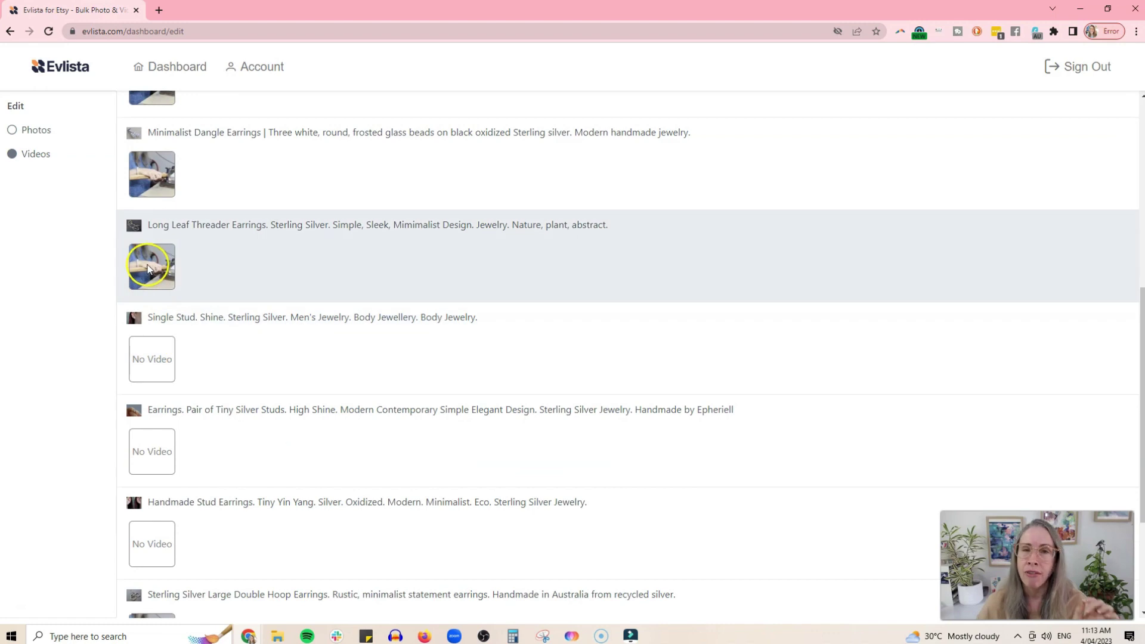
pyautogui.scroll(7, 158, 250)
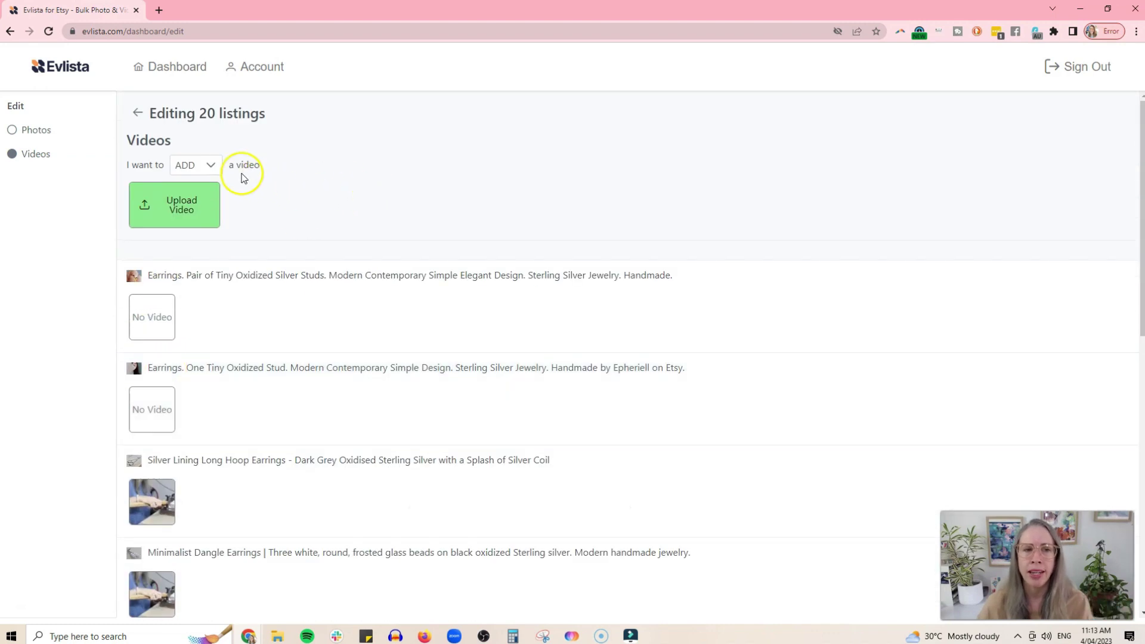
pyautogui.click(199, 165)
pyautogui.click(202, 190)
pyautogui.click(194, 216)
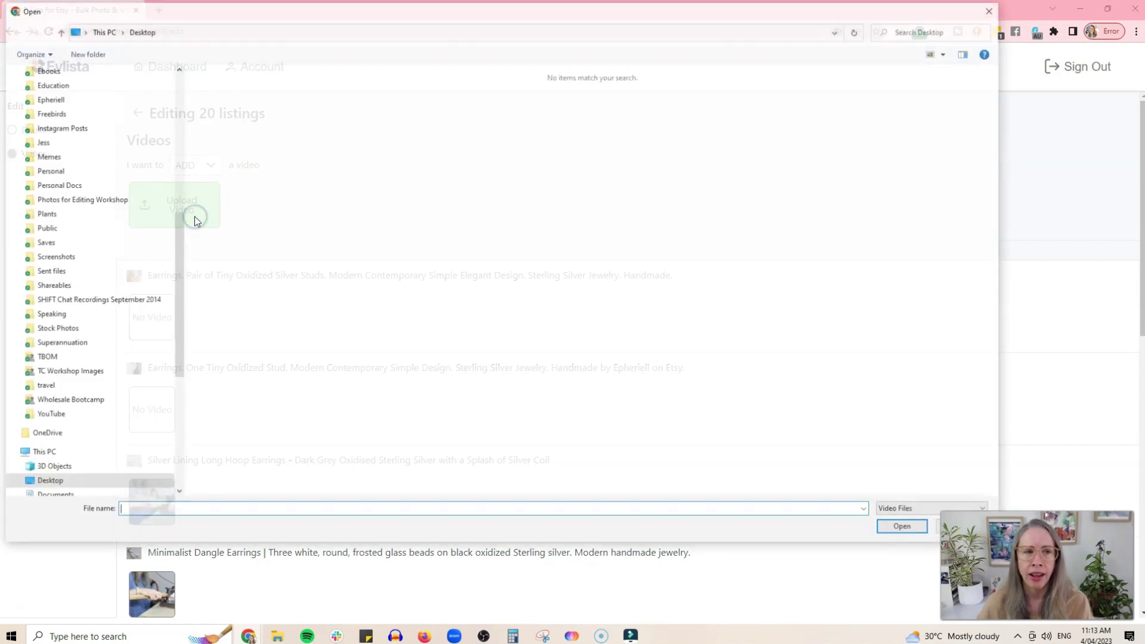
pyautogui.click(990, 10)
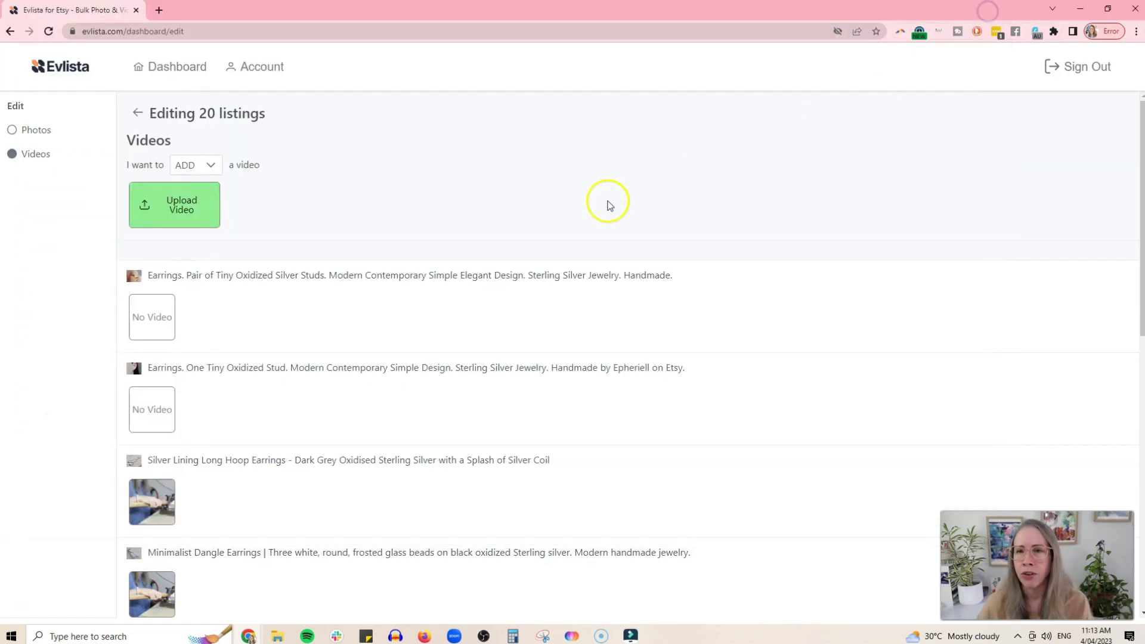